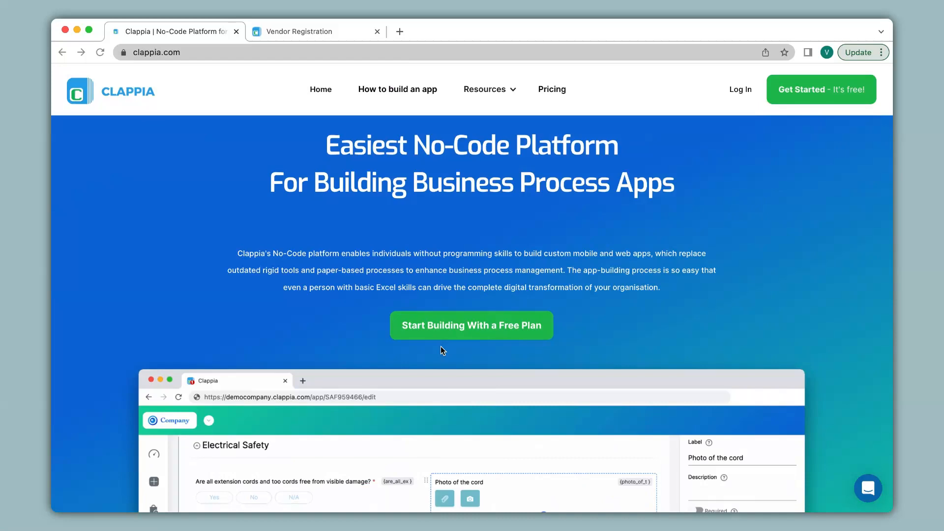
{"action": "scroll", "coordinate": [441, 346], "scroll_direction": "down", "scroll_amount": 5}
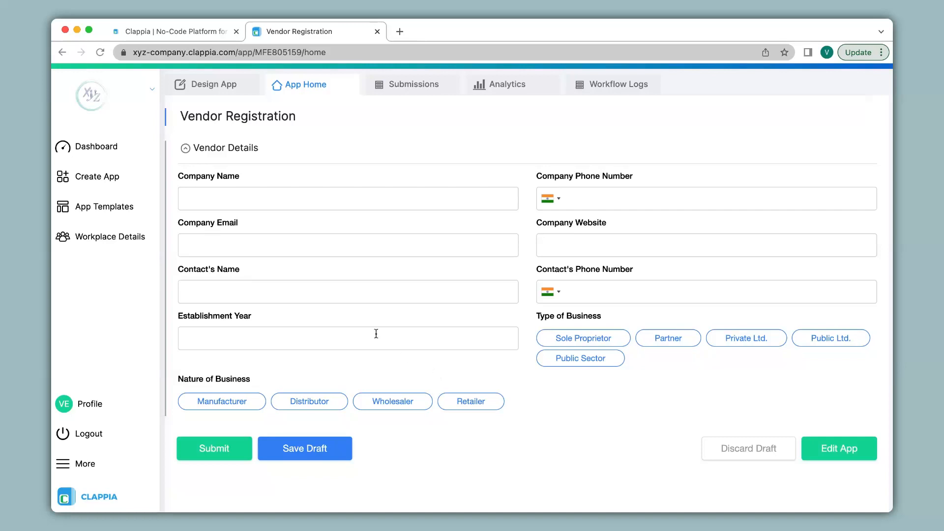
Step: Open the Vendor Registration app's design for editing and add a Multiple Selector field beside Nature of Business
{"action": "left_click", "coordinate": [199, 87]}
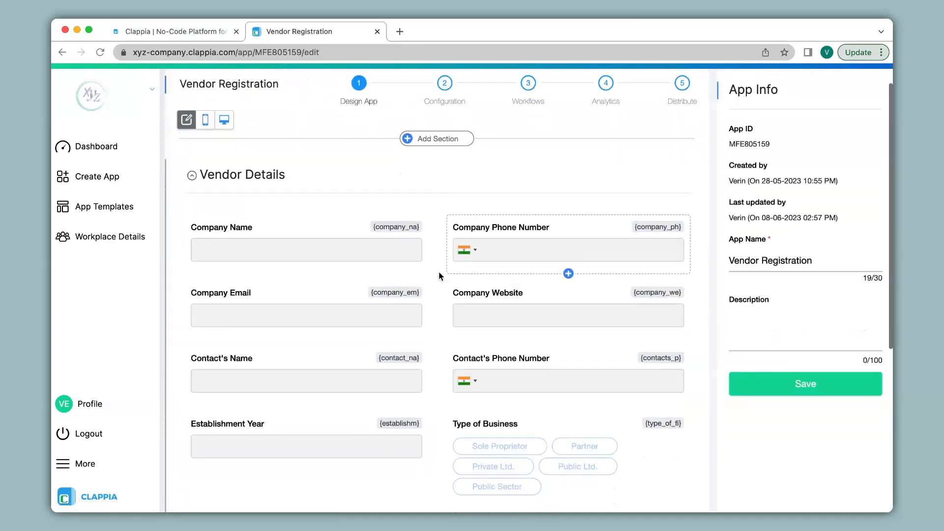
{"action": "scroll", "coordinate": [438, 275], "scroll_direction": "down", "scroll_amount": 5}
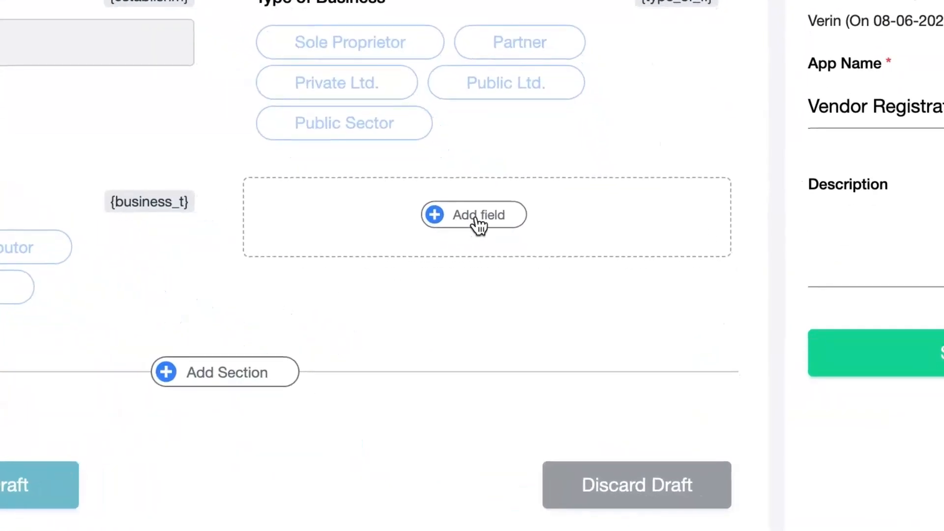
{"action": "left_click", "coordinate": [476, 223]}
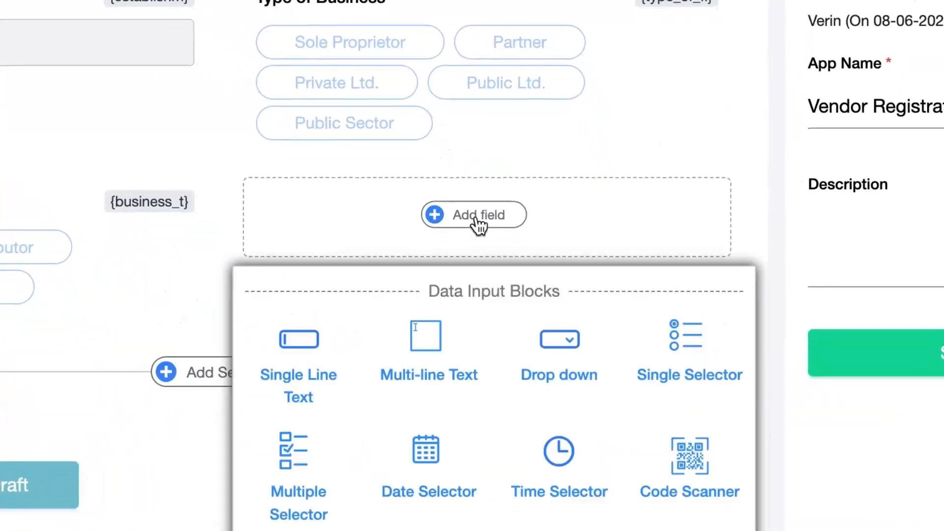
{"action": "left_click", "coordinate": [294, 480]}
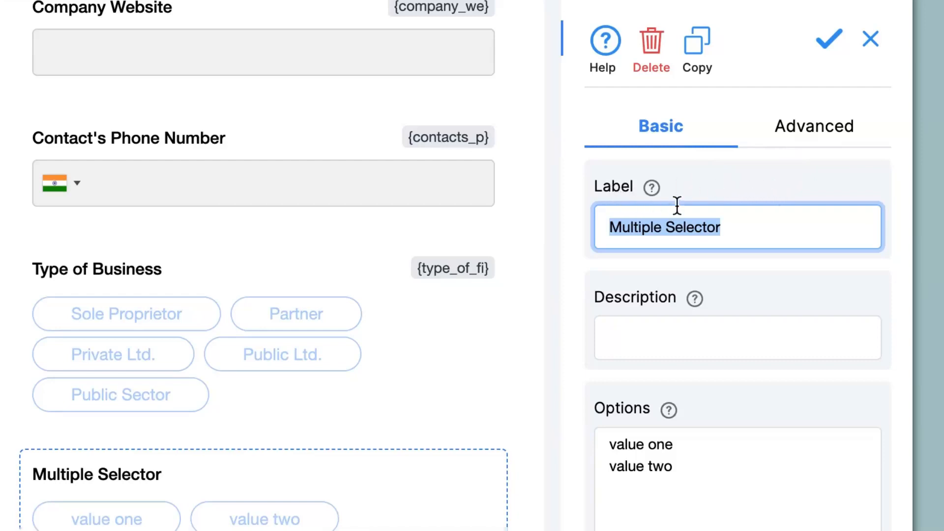
Step: Label the new selector field "Product Category" and give it the description "Please select categories"
{"action": "type", "text": "P"}
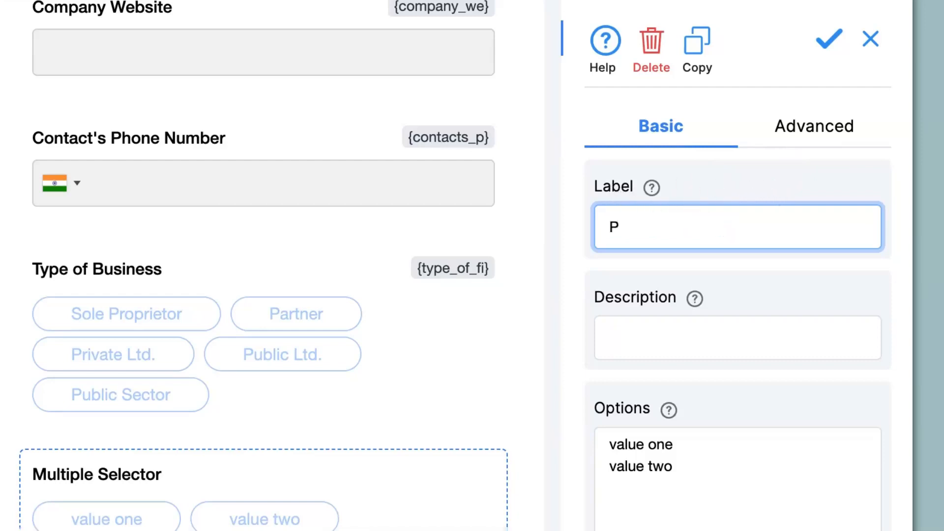
{"action": "type", "text": "roduct Category"}
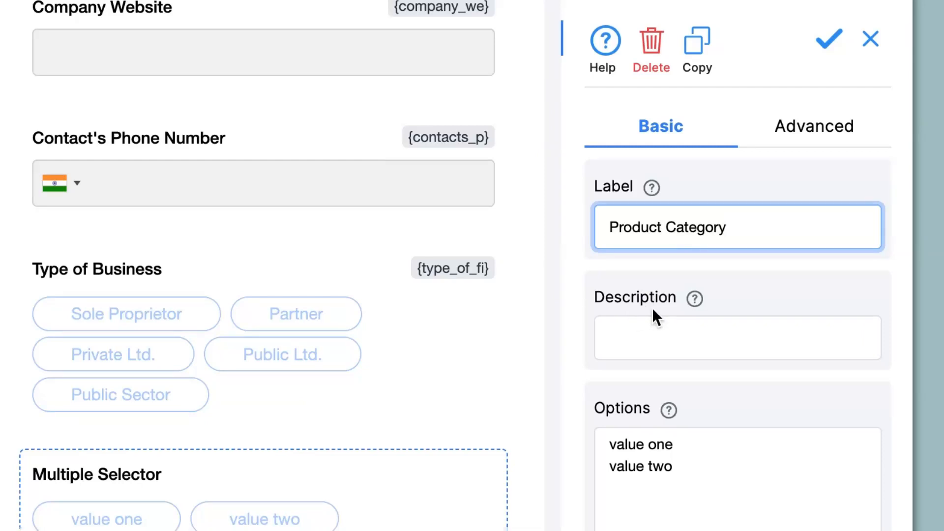
{"action": "left_click", "coordinate": [665, 336]}
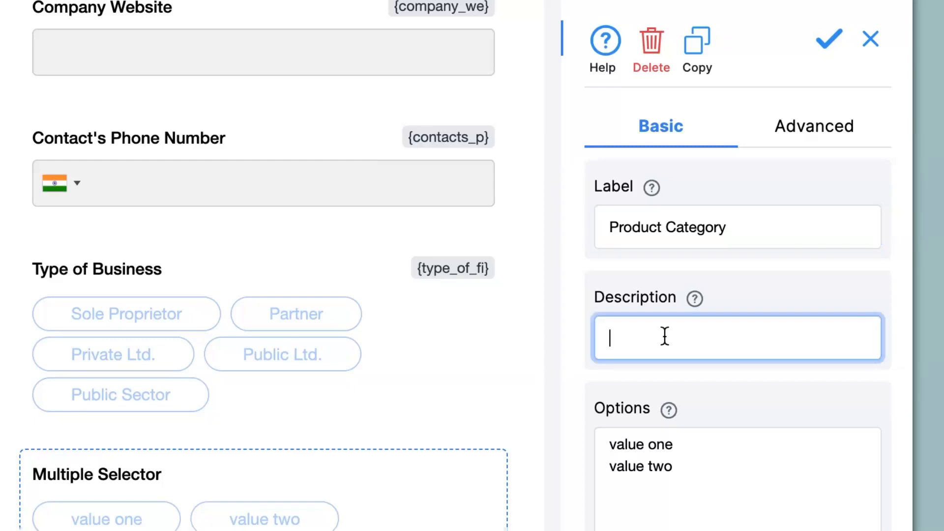
{"action": "type", "text": "Please select "}
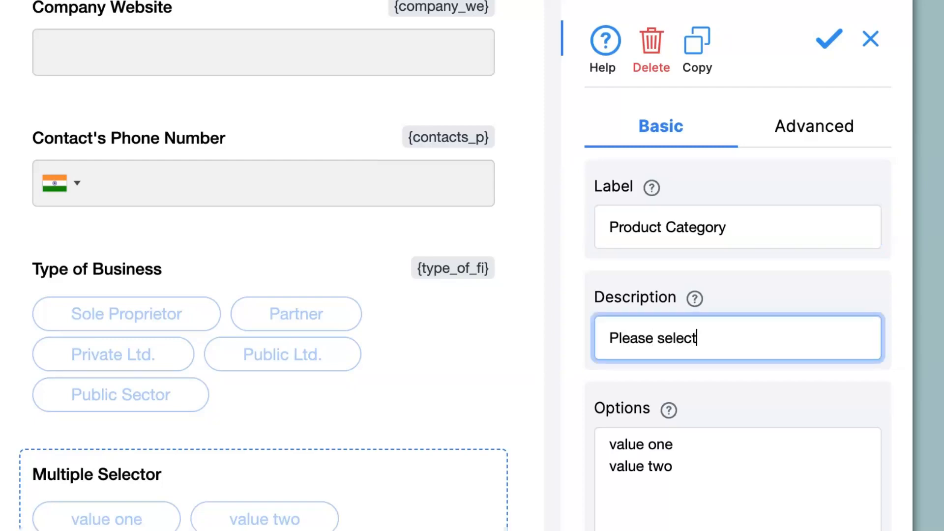
{"action": "type", "text": "categories"}
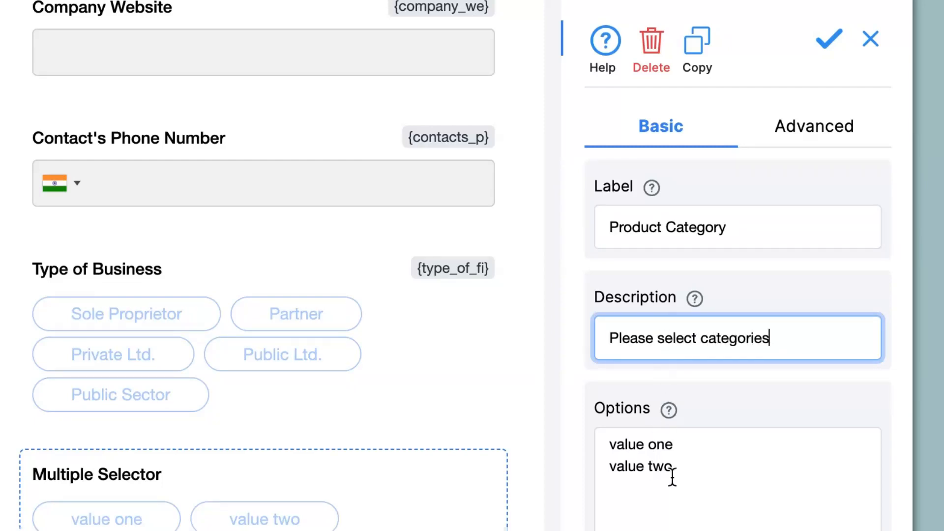
Step: Replace the Product Category options with Category 1, Category 2, Category 3 and Category 4, and save the field
{"action": "left_click", "coordinate": [692, 489]}
{"action": "left_click_drag", "start_coordinate": [692, 489], "coordinate": [613, 428]}
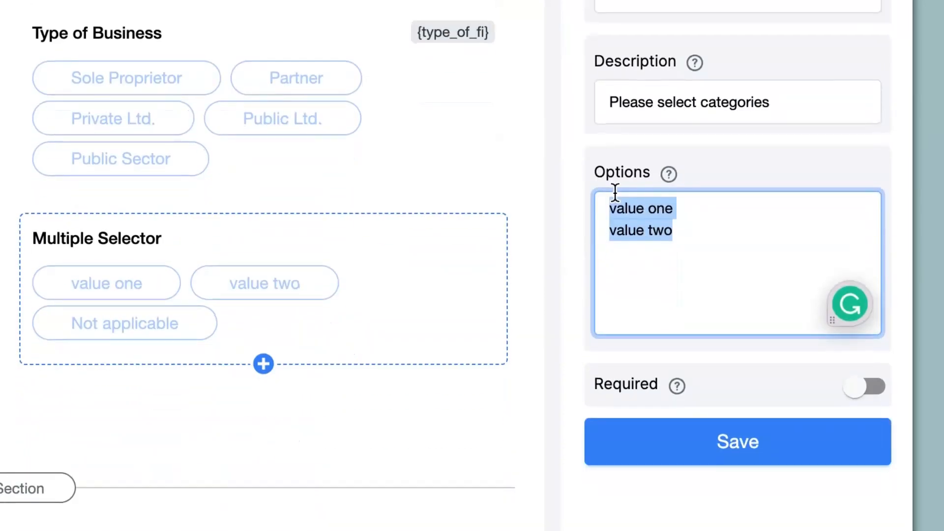
{"action": "type", "text": "Category 1 Category 2 Category 3 Category 4"}
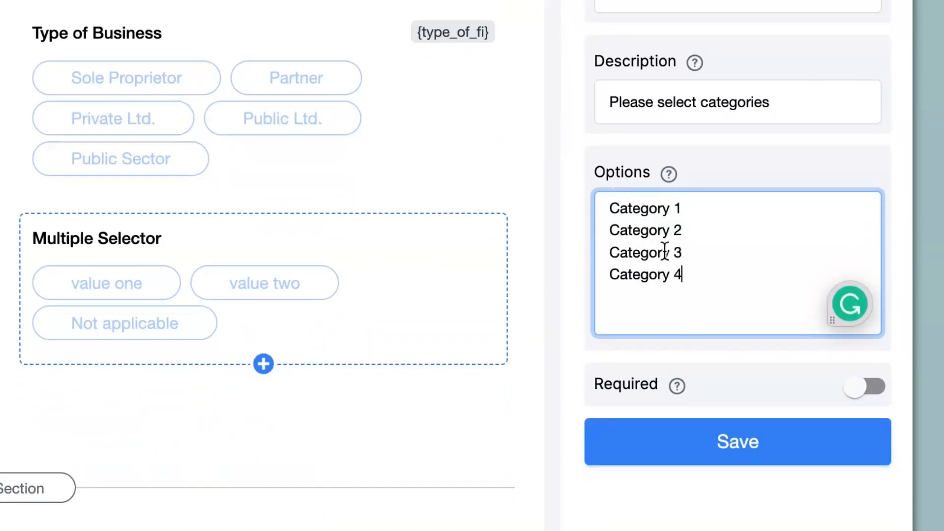
{"action": "left_click", "coordinate": [722, 259]}
{"action": "left_click", "coordinate": [715, 227]}
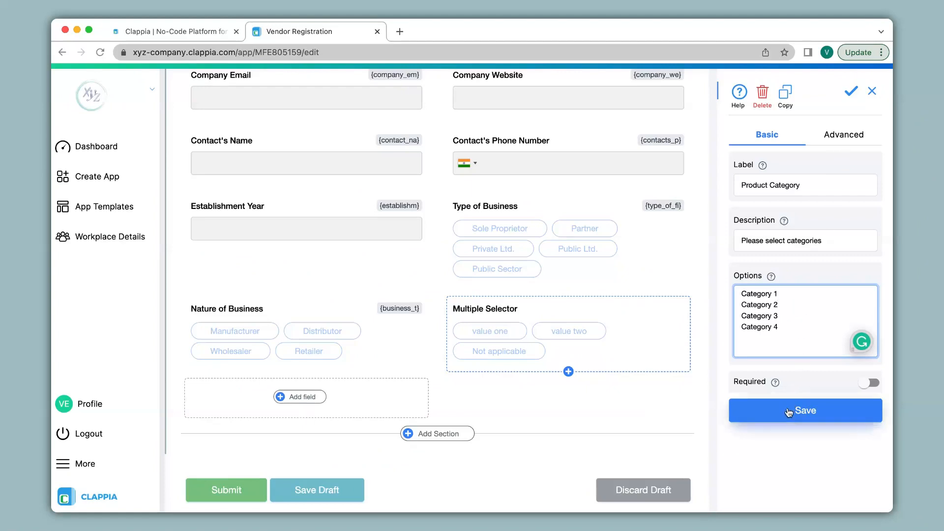
{"action": "left_click", "coordinate": [788, 410]}
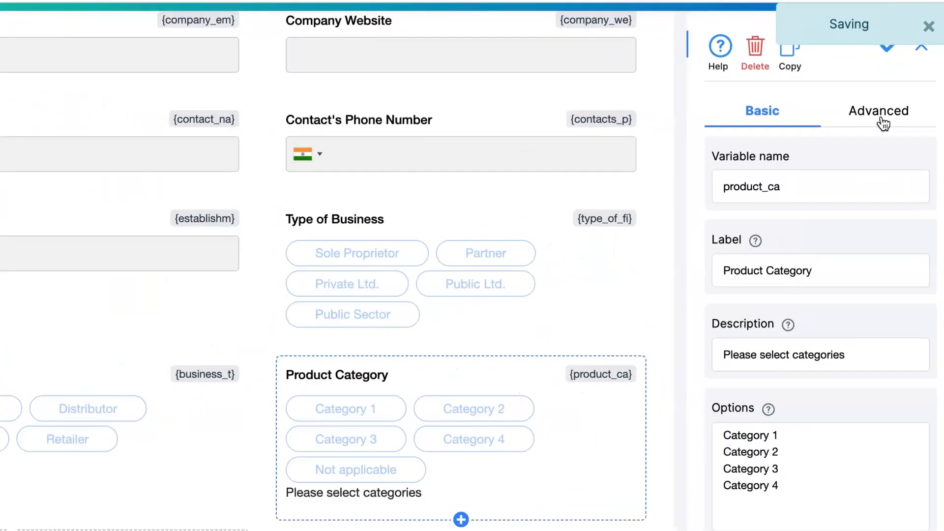
Step: Set Product Category to display only if the Nature of Business variable {business_t} equals "Manufacturer"
{"action": "left_click", "coordinate": [844, 138]}
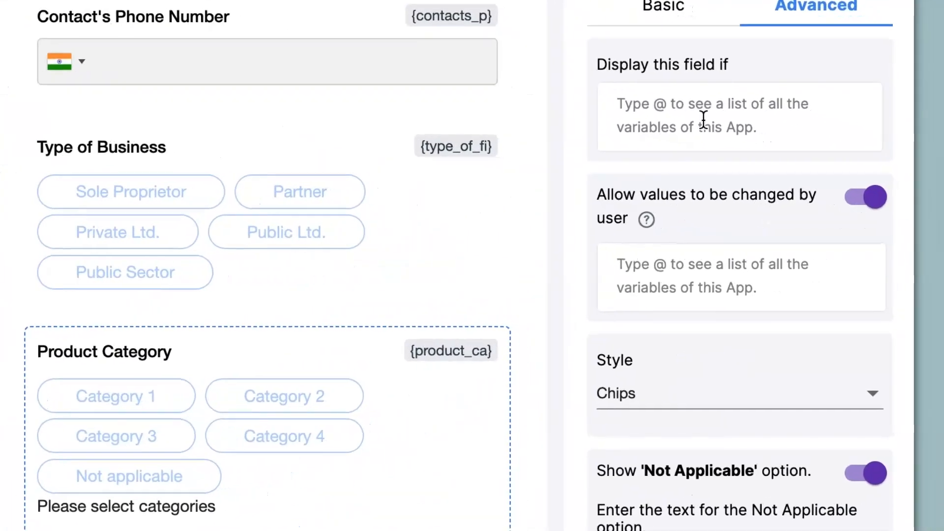
{"action": "left_click", "coordinate": [788, 192]}
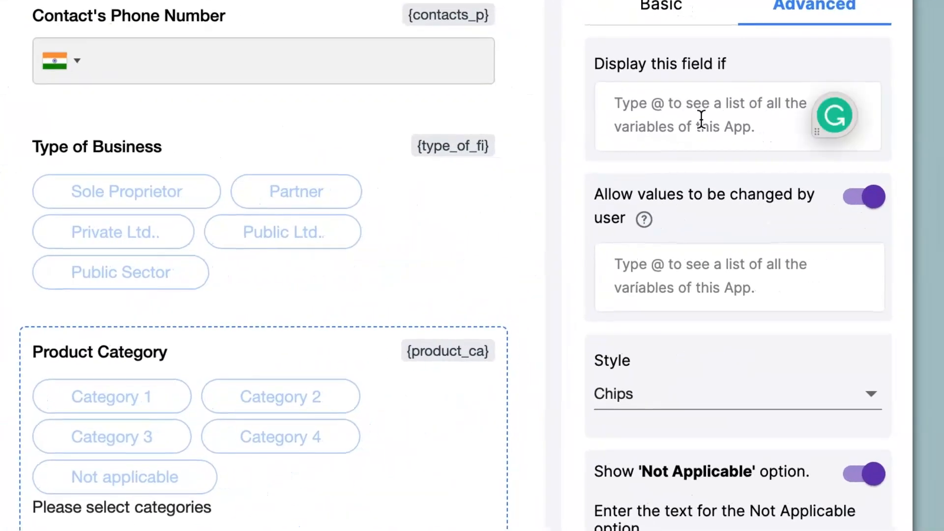
{"action": "type", "text": "@"}
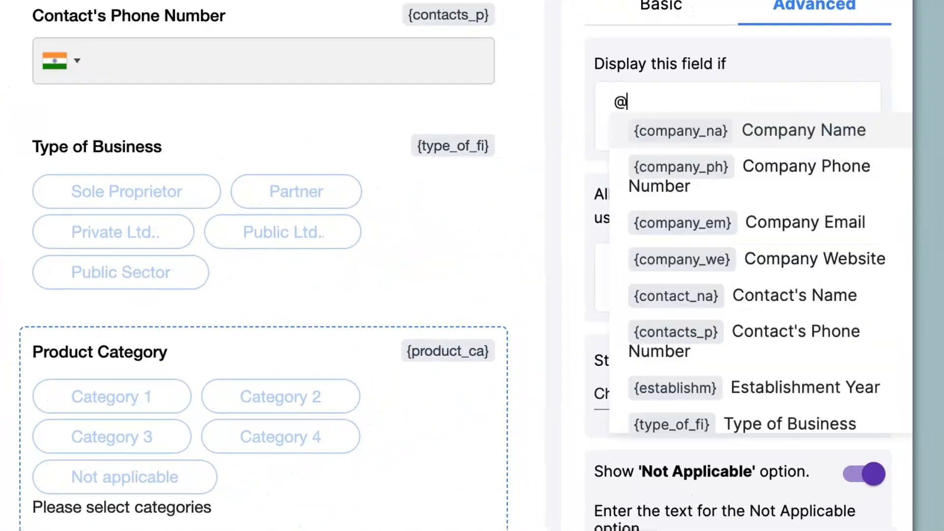
{"action": "type", "text": "nature"}
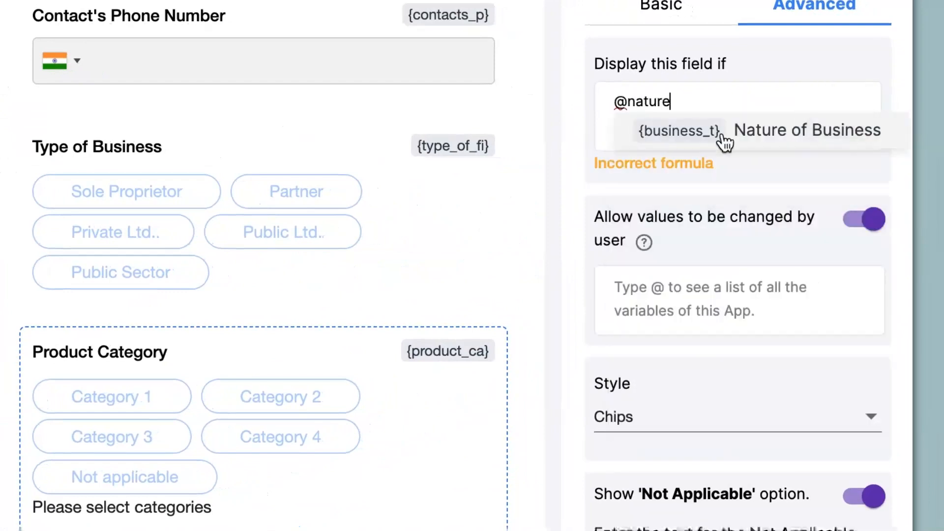
{"action": "left_click", "coordinate": [775, 146]}
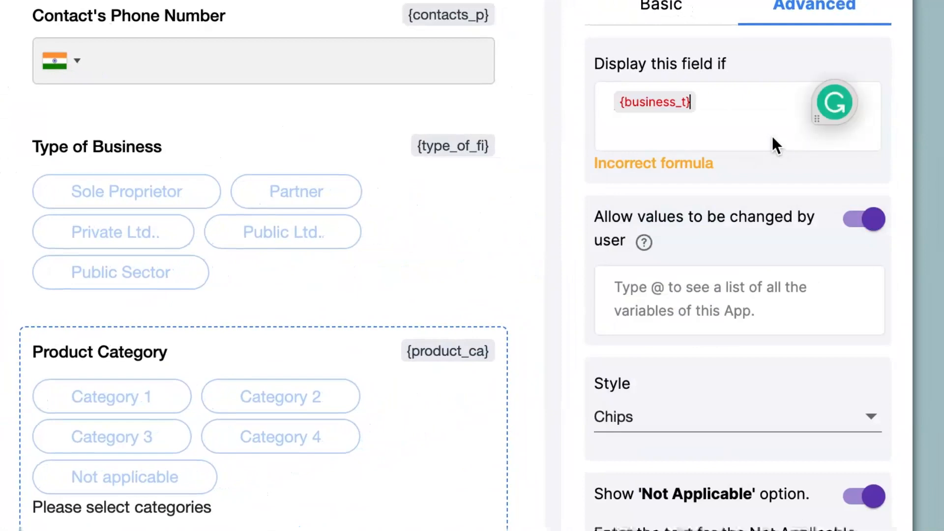
{"action": "type", "text": "=\"\""}
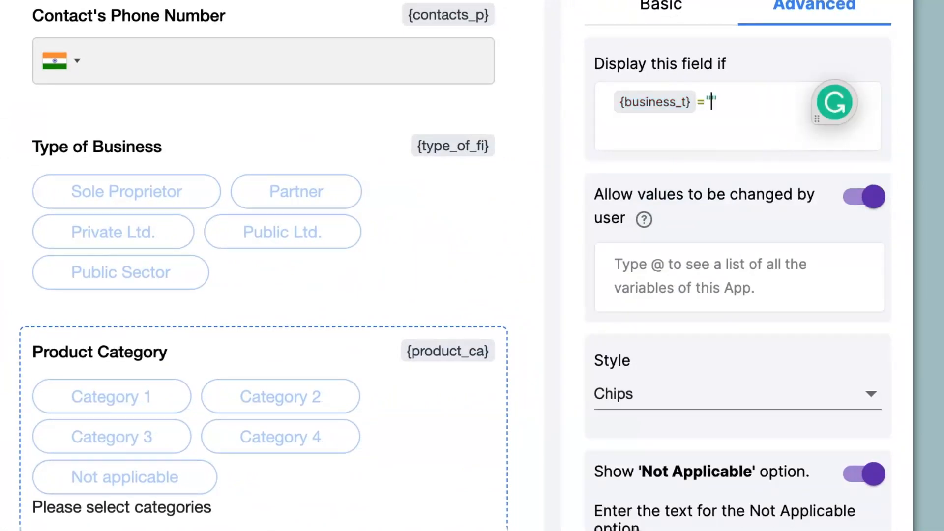
{"action": "type", "text": "Manufacturer"}
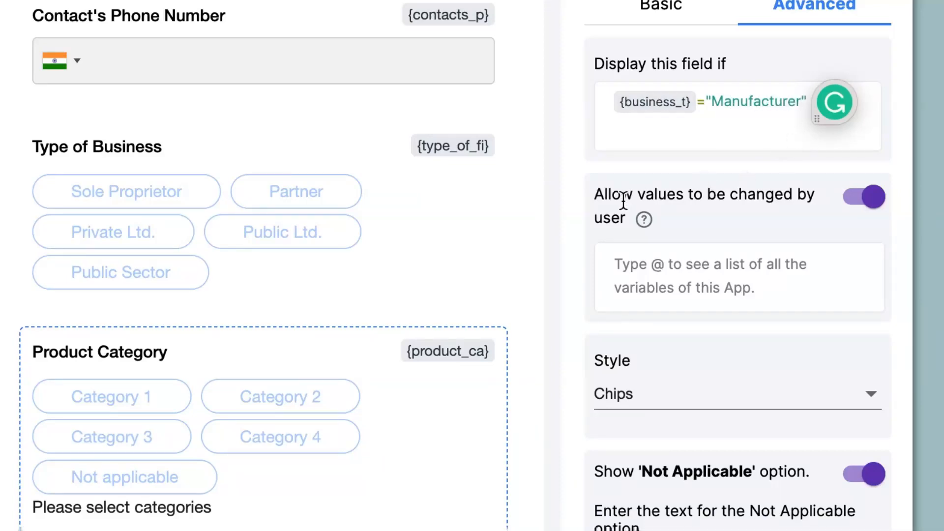
{"action": "left_click", "coordinate": [604, 194]}
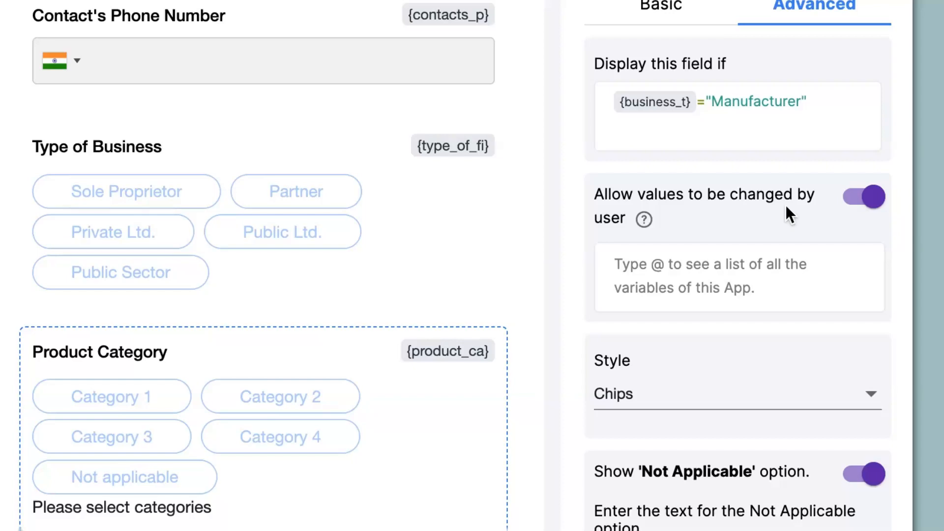
Step: Disallow user changes to the Product Category values, set its style to Standard, and save
{"action": "left_click", "coordinate": [872, 200]}
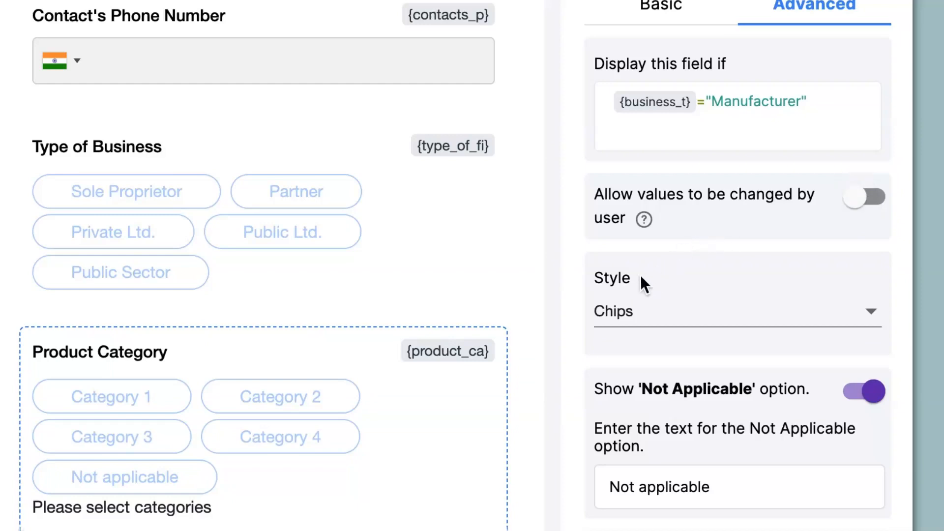
{"action": "left_click", "coordinate": [641, 313]}
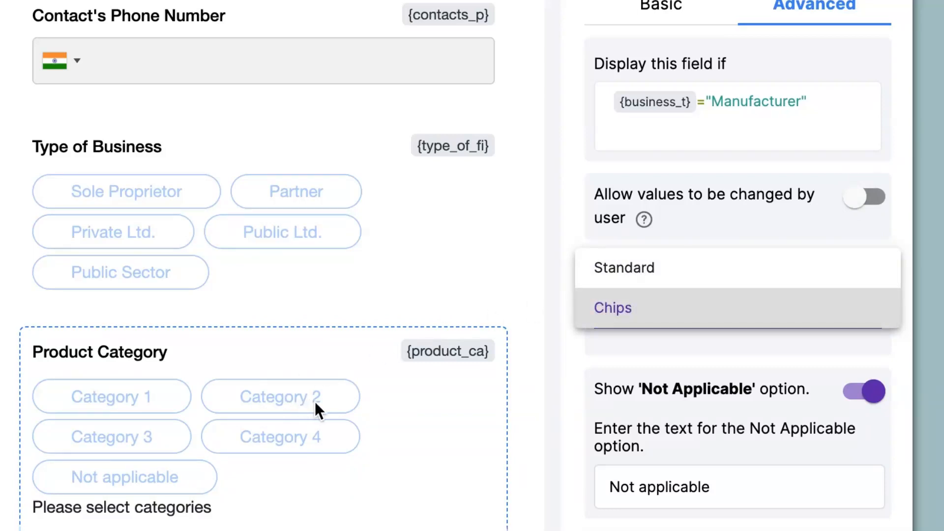
{"action": "left_click", "coordinate": [660, 268]}
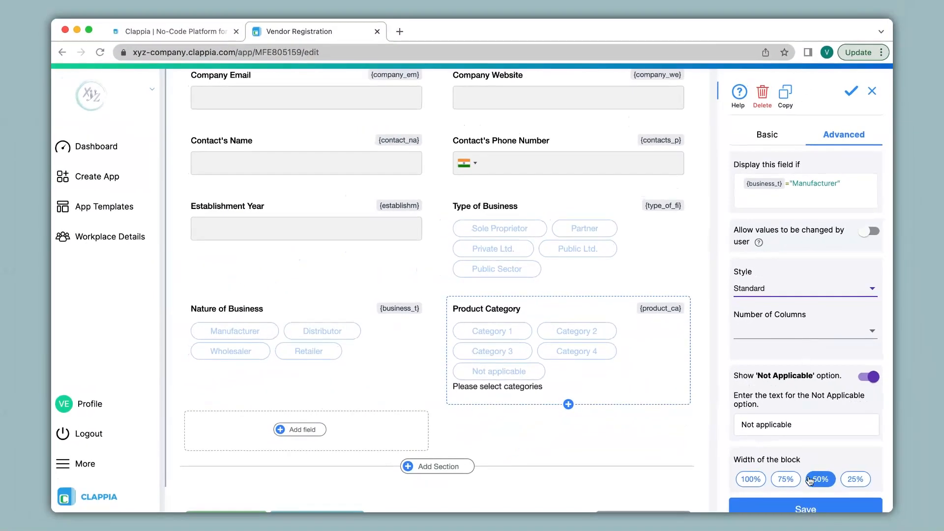
{"action": "left_click", "coordinate": [794, 509]}
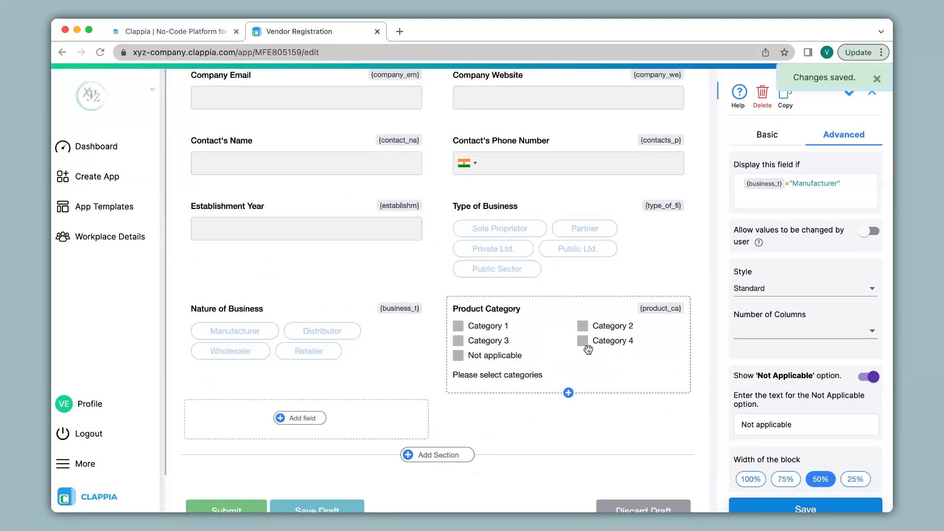
Step: Arrange the Product Category options in 3 columns and turn off the 'Not Applicable' option, saving each change
{"action": "left_click", "coordinate": [789, 332]}
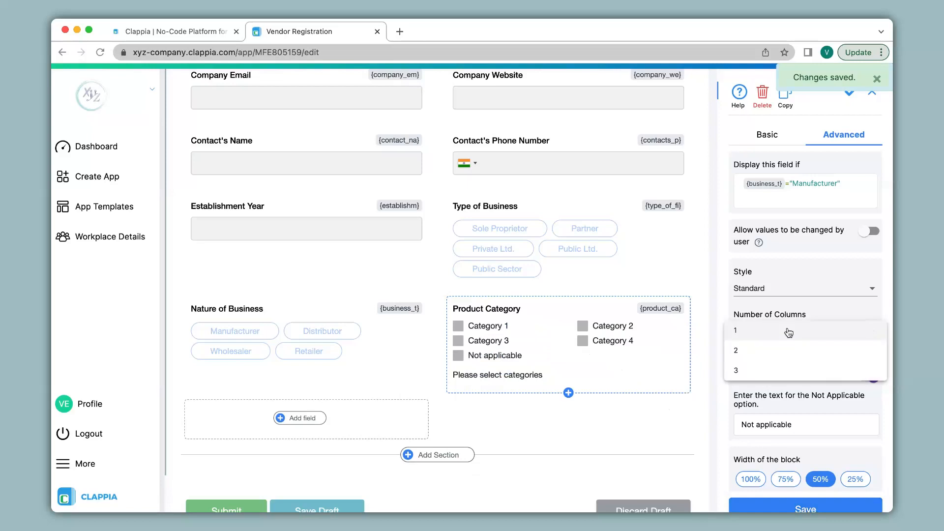
{"action": "left_click", "coordinate": [740, 373]}
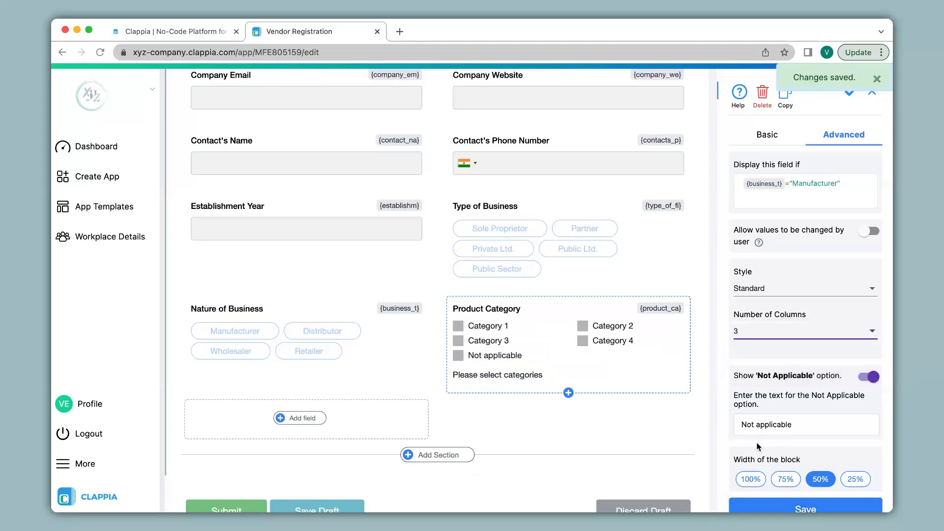
{"action": "left_click", "coordinate": [764, 508]}
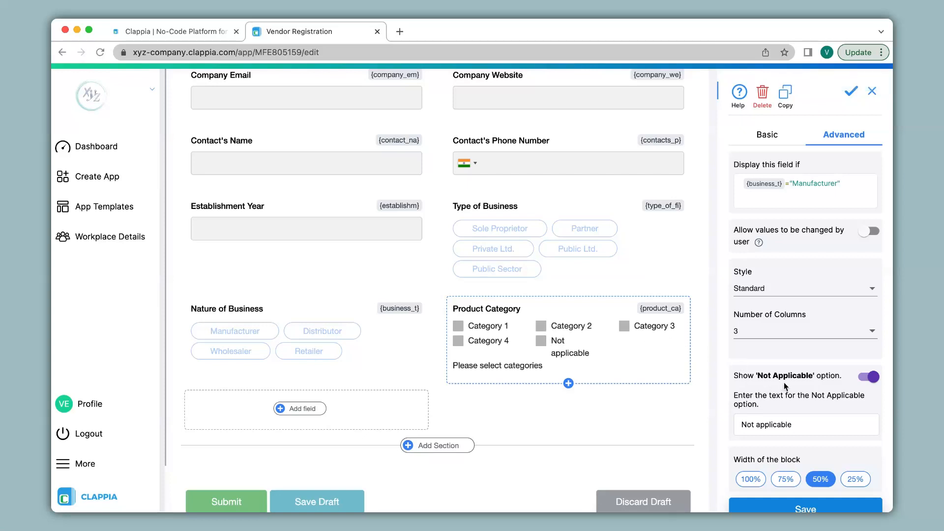
{"action": "left_click", "coordinate": [874, 378]}
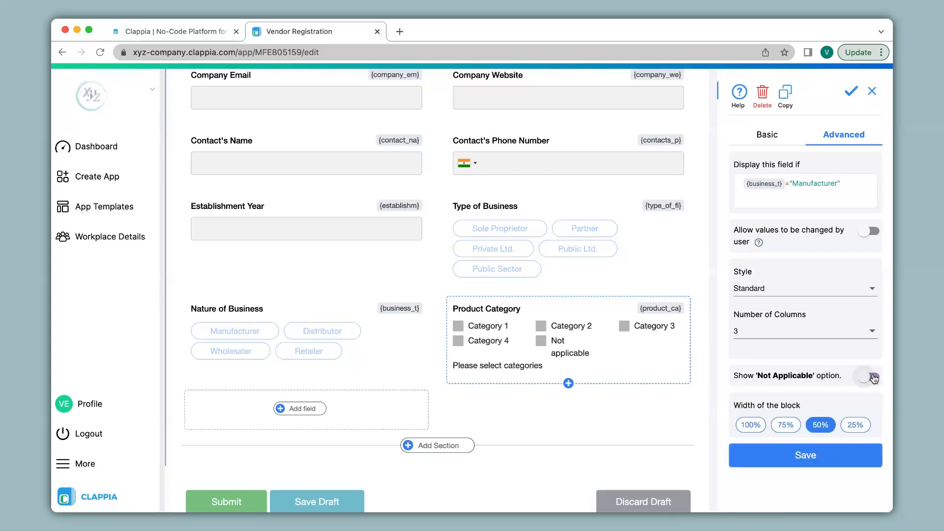
{"action": "left_click", "coordinate": [781, 462]}
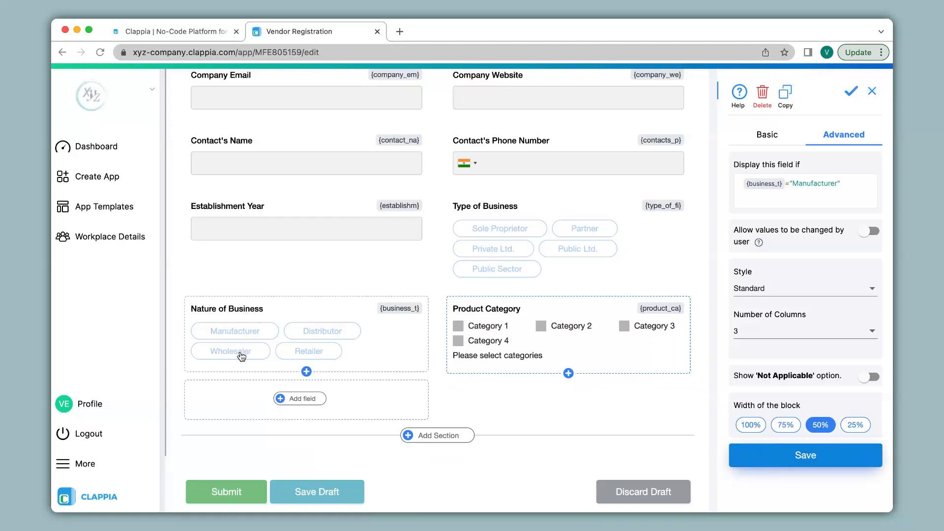
Step: Add a Multiple Selector field below Nature of Business and label it "Product Type"
{"action": "left_click", "coordinate": [294, 404]}
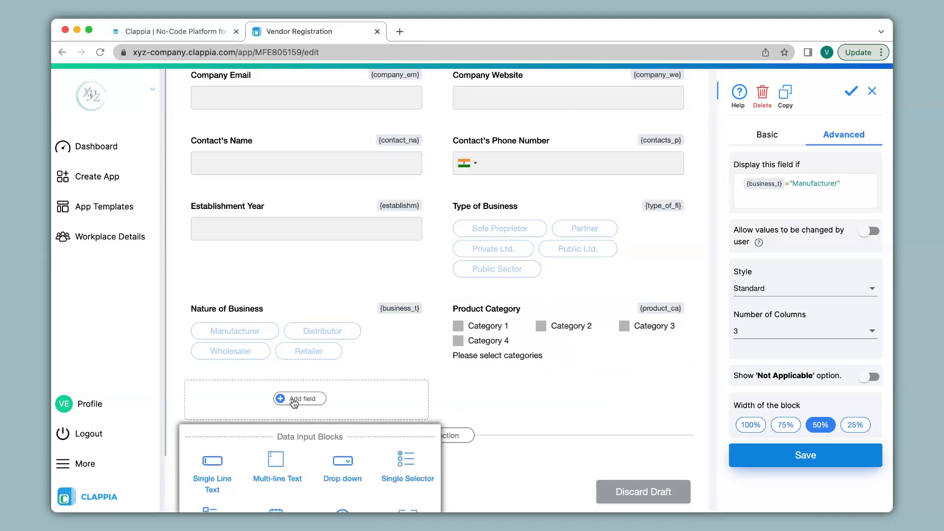
{"action": "scroll", "coordinate": [294, 403], "scroll_direction": "down", "scroll_amount": 2}
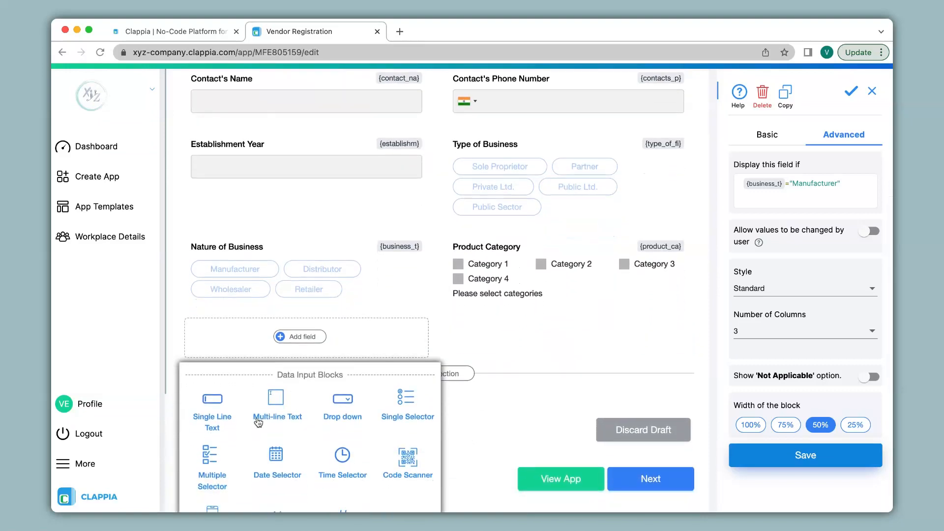
{"action": "left_click", "coordinate": [213, 459]}
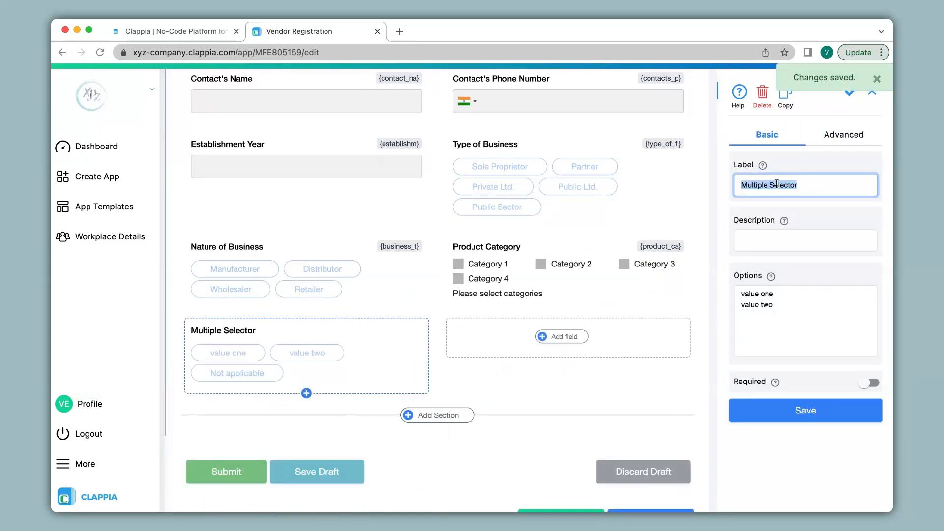
{"action": "type", "text": "Pro"}
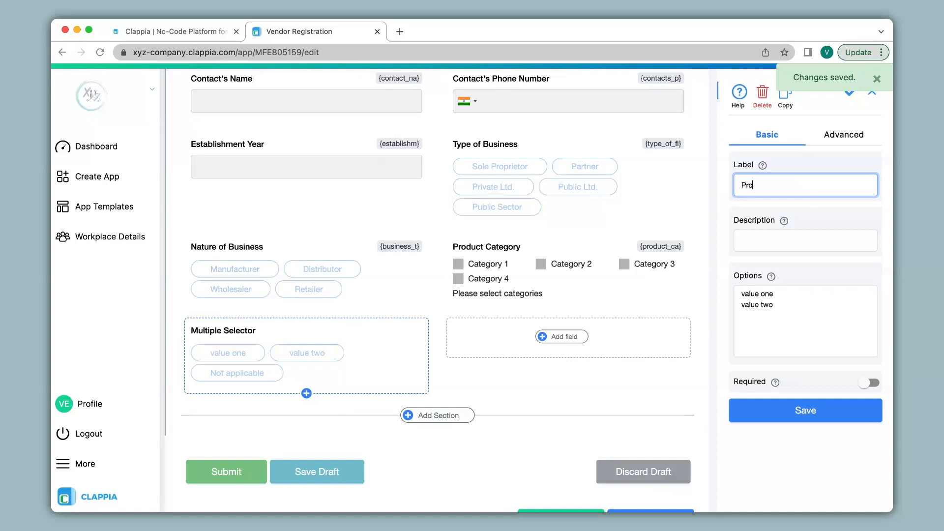
{"action": "type", "text": "duct Type"}
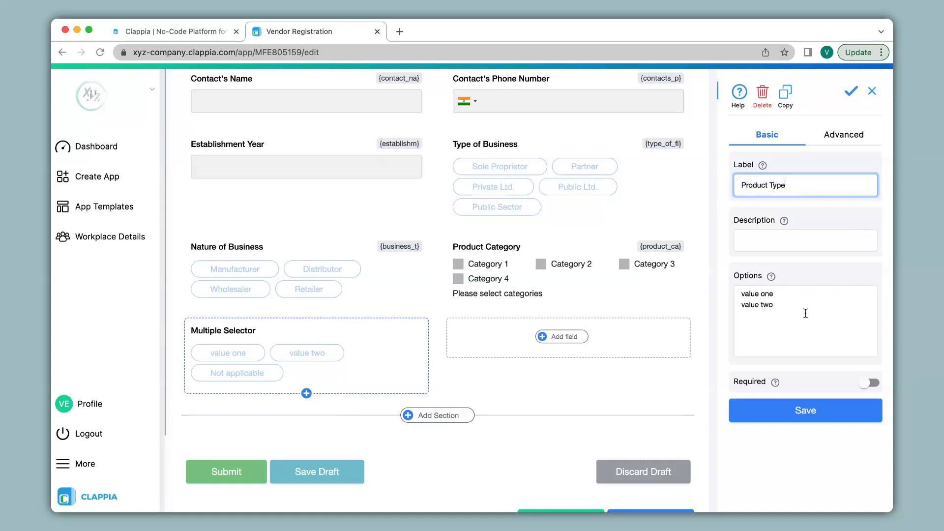
Step: Replace the Product Type options with Type 1, Type 2 and Type 3, and save the field
{"action": "left_click_drag", "start_coordinate": [806, 313], "coordinate": [723, 297]}
{"action": "type", "text": "Typ"}
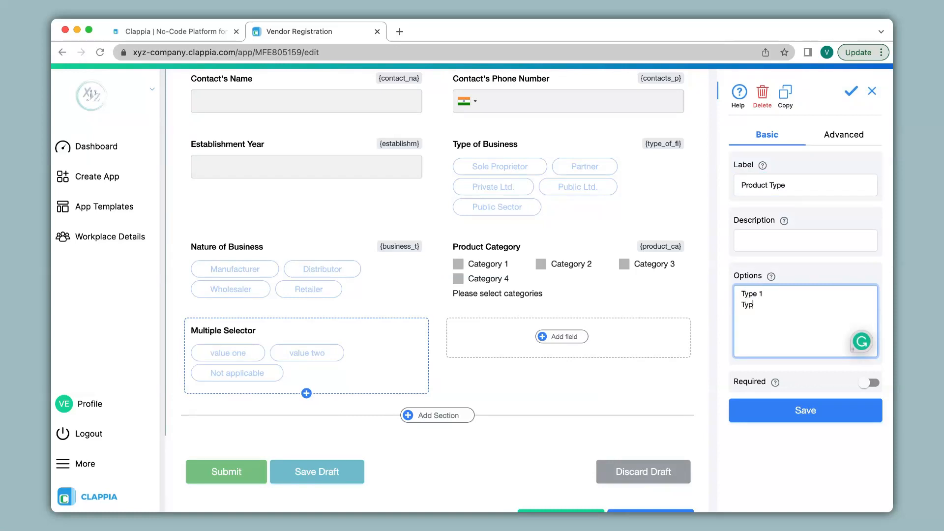
{"action": "type", "text": "e 2"}
{"action": "left_click", "coordinate": [764, 412]}
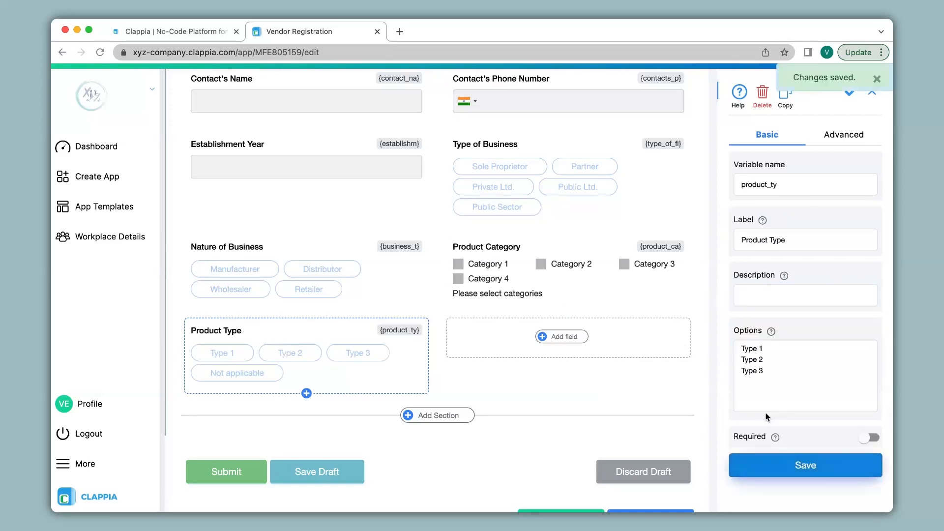
Step: Set Product Type's display condition to or({business_t}="Wholesaler",{business_t}="Retailer"), using the Nature of Business variable
{"action": "left_click", "coordinate": [853, 142]}
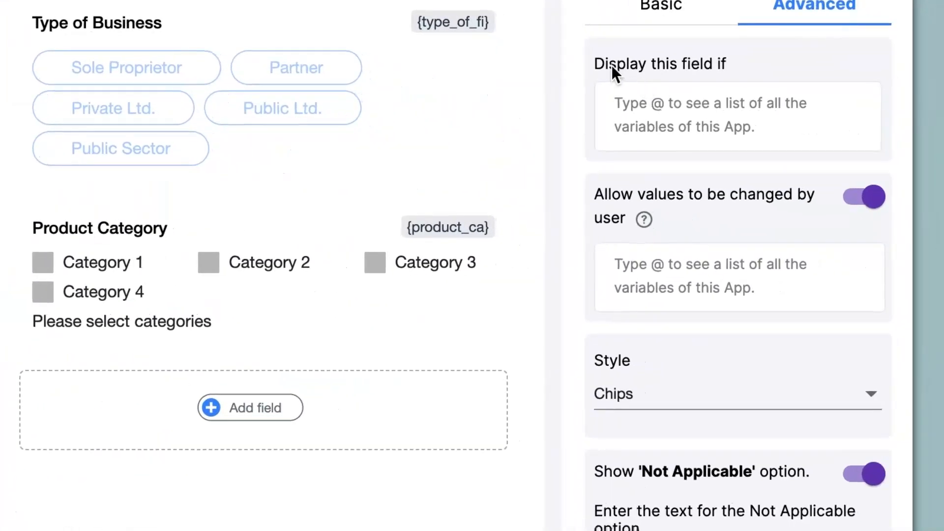
{"action": "left_click", "coordinate": [770, 191]}
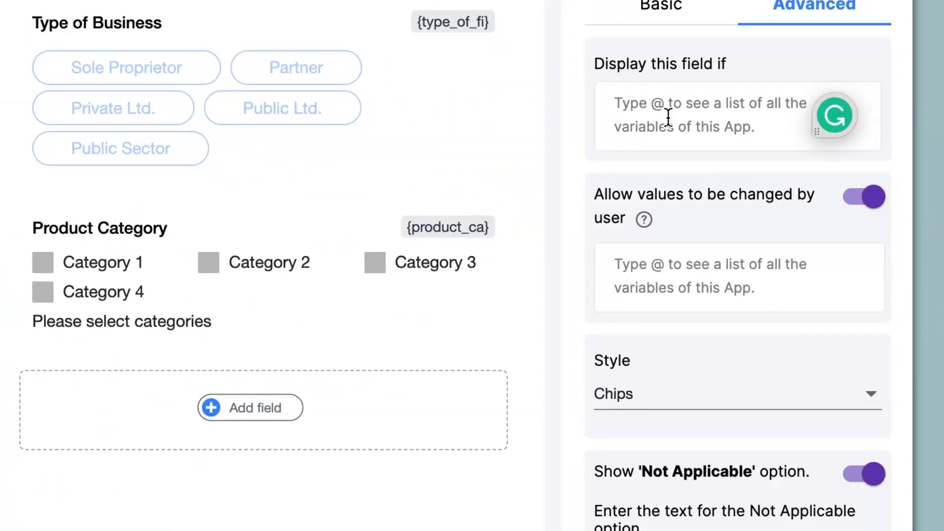
{"action": "type", "text": "or"}
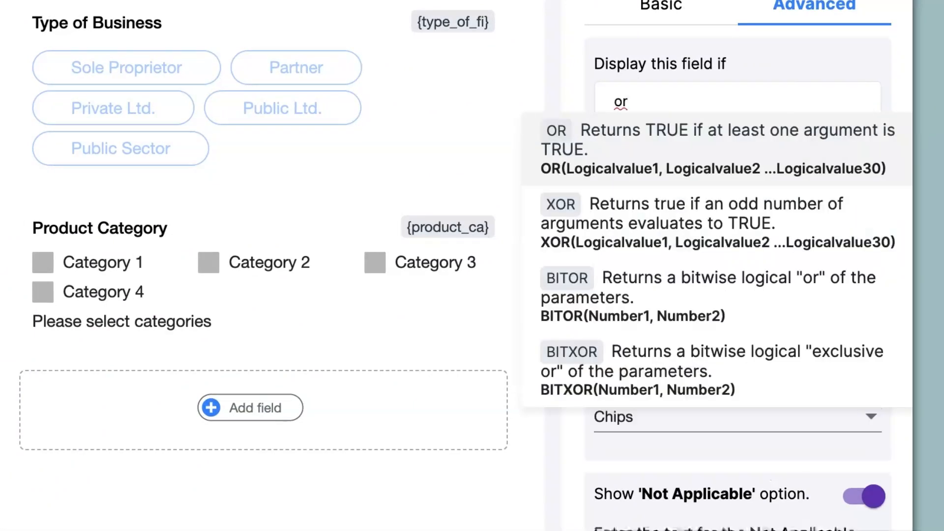
{"action": "type", "text": "(@n"}
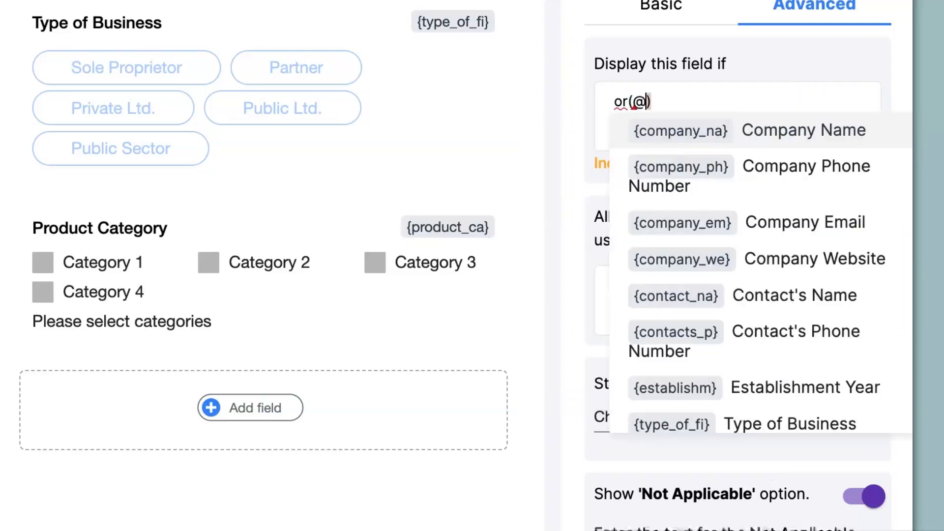
{"action": "type", "text": "ature"}
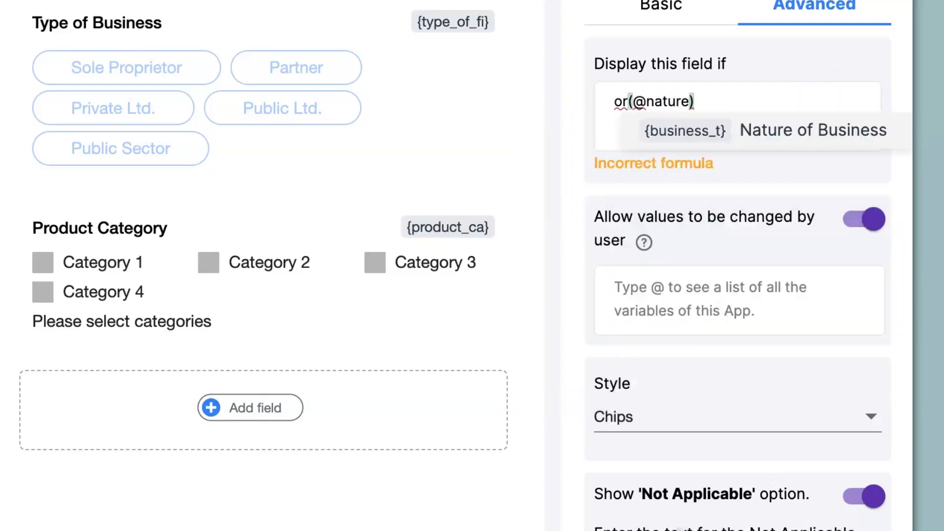
{"action": "left_click", "coordinate": [738, 141]}
{"action": "type", "text": "=\""}
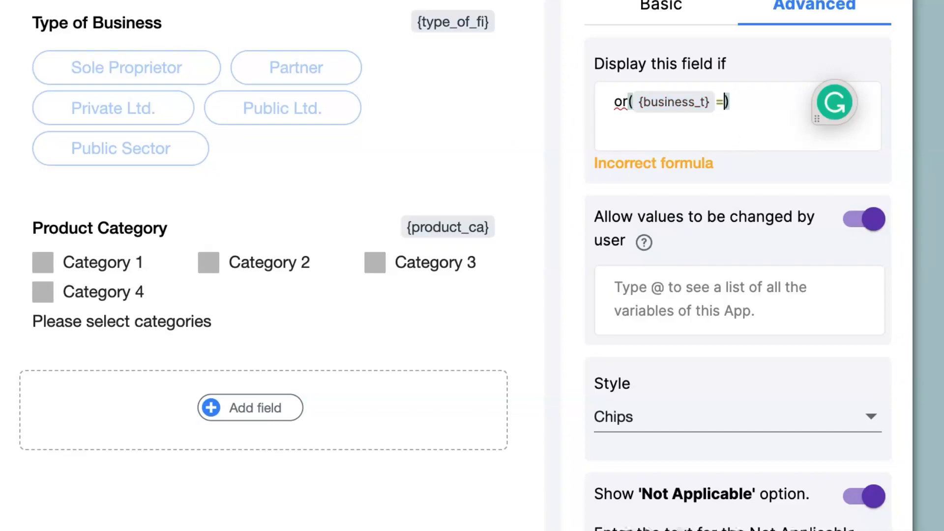
{"action": "type", "text": "Who"}
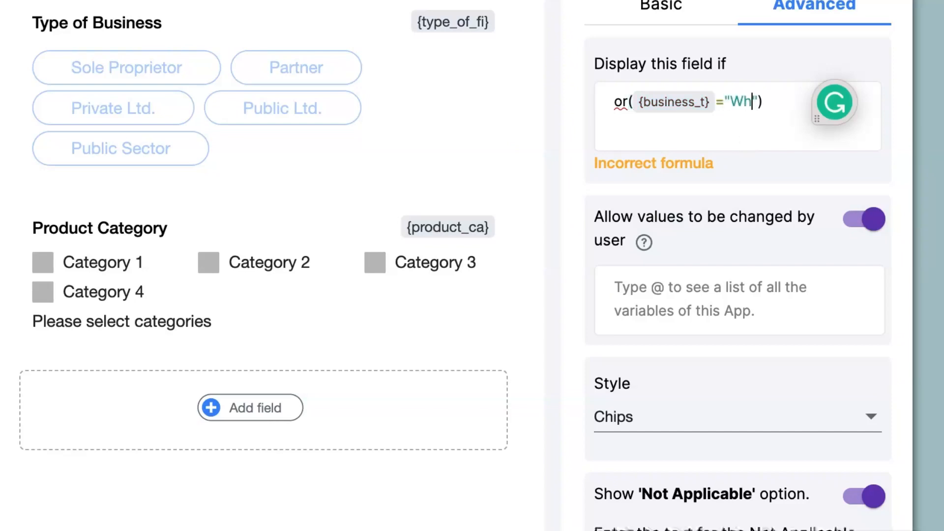
{"action": "type", "text": "lesaler\""}
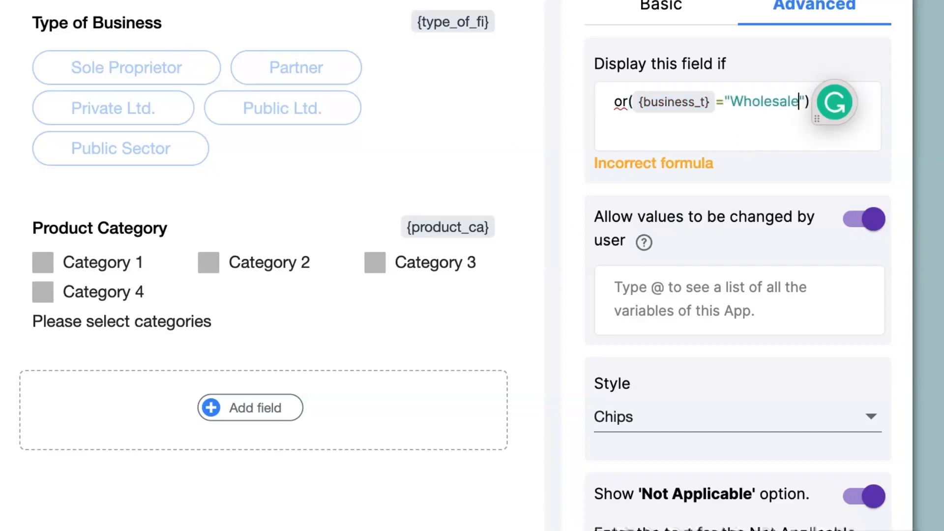
{"action": "type", "text": ",@"}
{"action": "type", "text": "natu"}
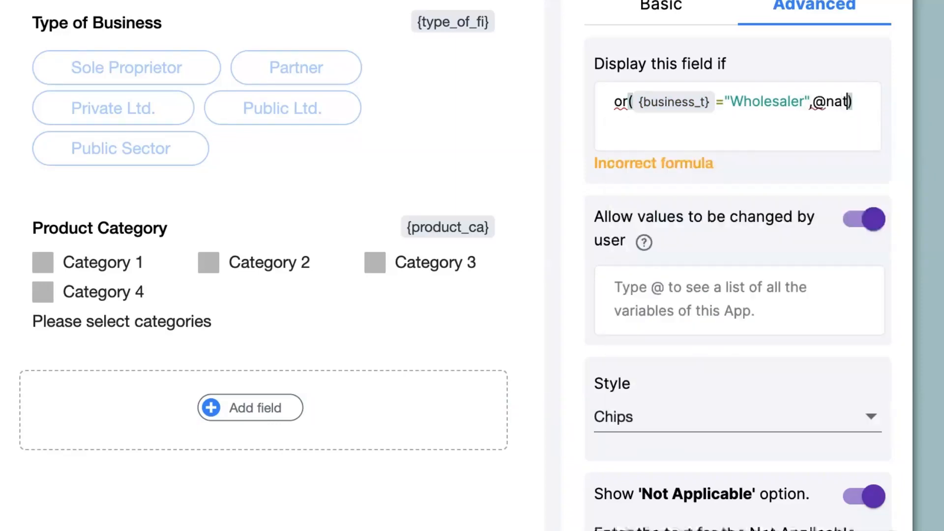
{"action": "left_click", "coordinate": [703, 193]}
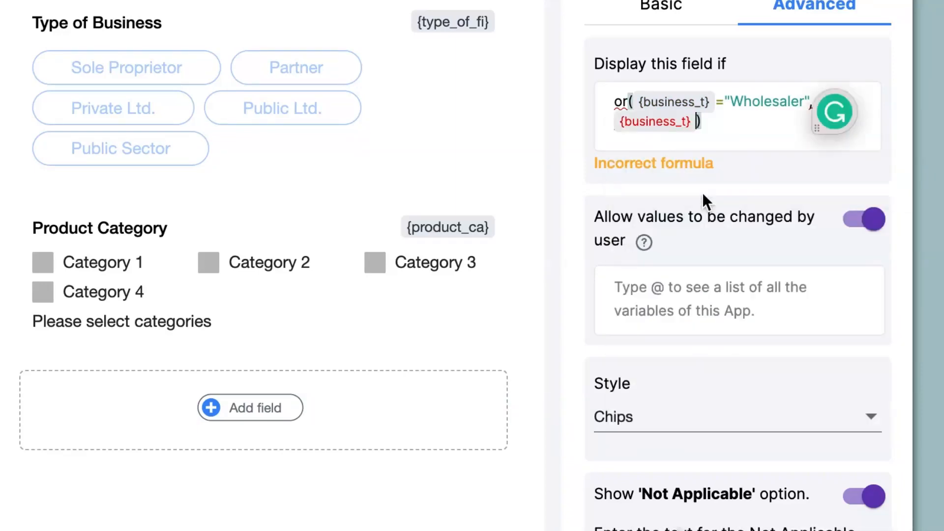
{"action": "type", "text": "=\"Retailer"}
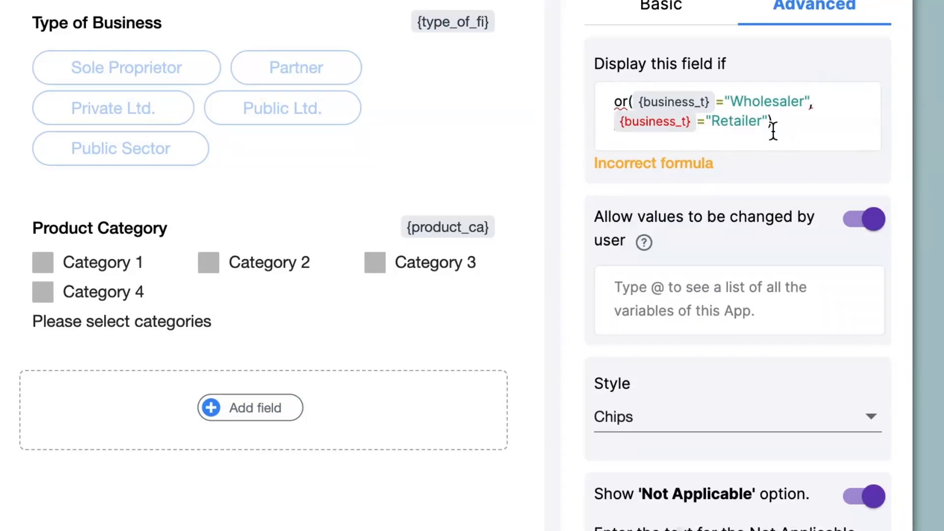
Step: Disallow user changes to the Product Type values and set its style to Standard with 2 columns
{"action": "left_click", "coordinate": [867, 225]}
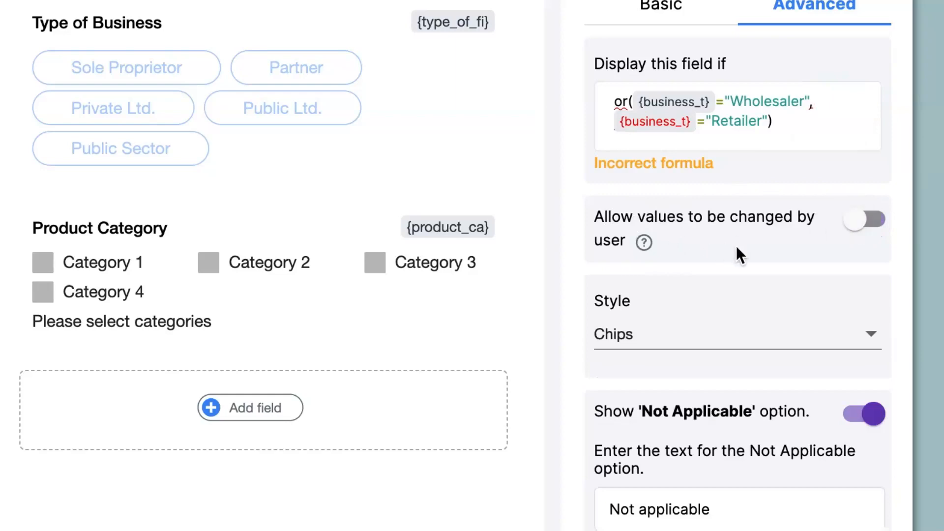
{"action": "left_click", "coordinate": [685, 337]}
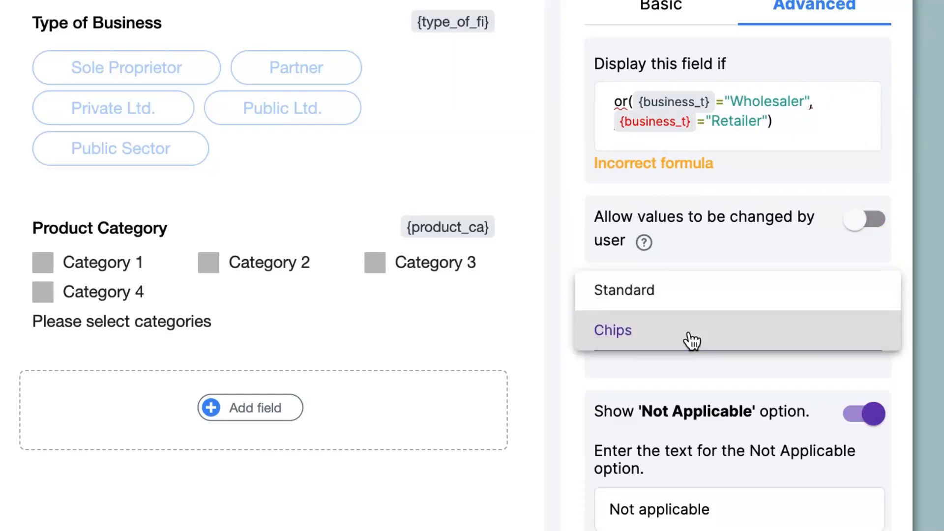
{"action": "left_click", "coordinate": [675, 301]}
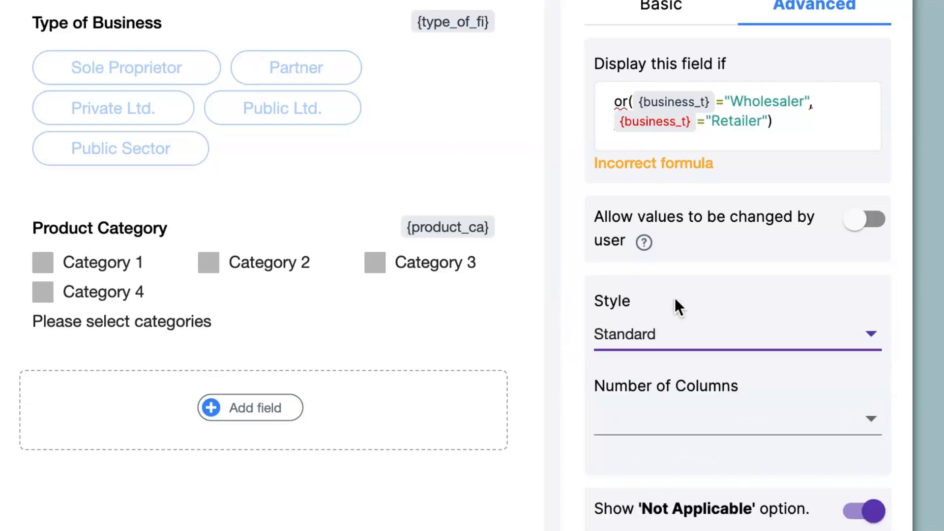
{"action": "left_click", "coordinate": [690, 426]}
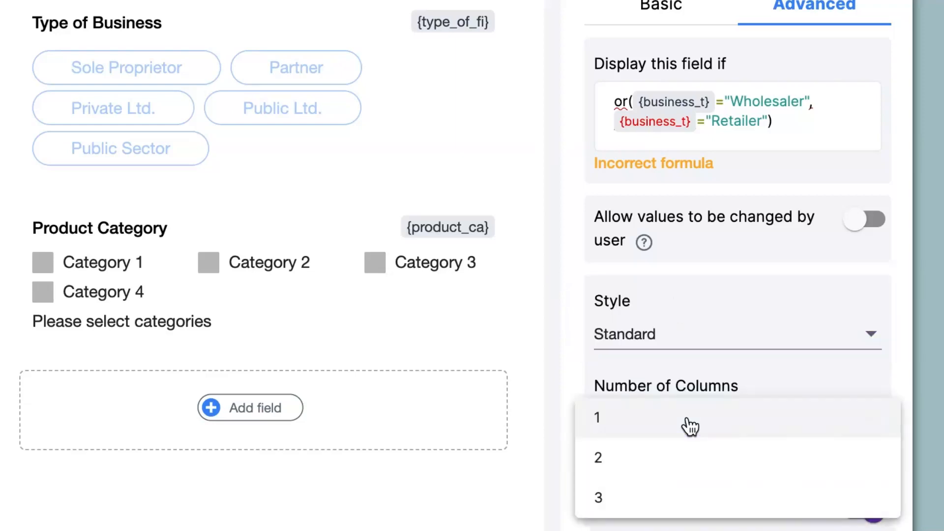
{"action": "left_click", "coordinate": [597, 467]}
Step: Change Product Type's 'Not Applicable' option text to "Others" and save the field
{"action": "scroll", "coordinate": [771, 525], "scroll_direction": "down", "scroll_amount": 1}
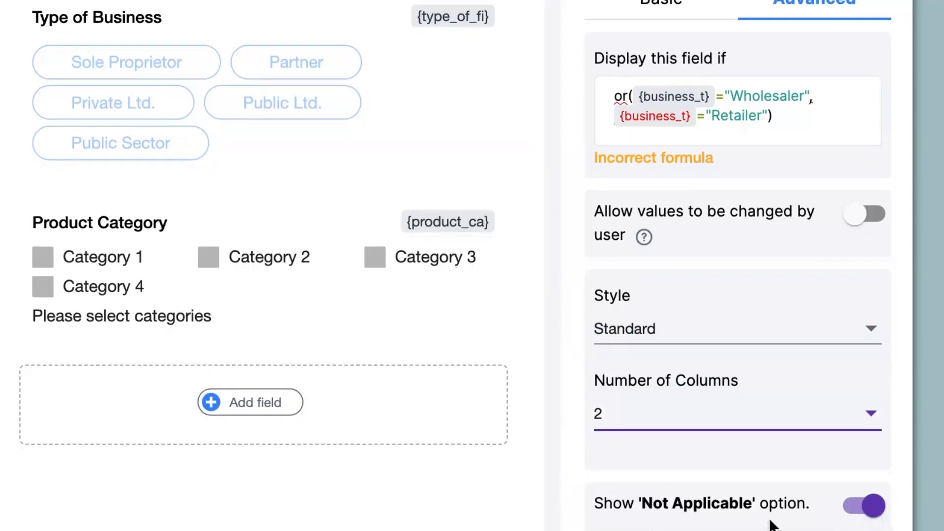
{"action": "scroll", "coordinate": [771, 525], "scroll_direction": "down", "scroll_amount": 4}
{"action": "scroll", "coordinate": [750, 299], "scroll_direction": "down", "scroll_amount": 1}
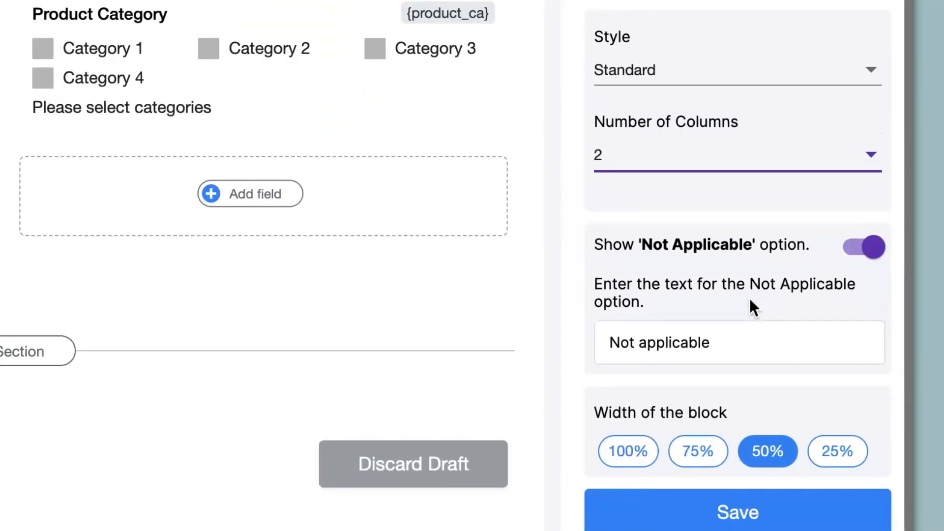
{"action": "left_click", "coordinate": [731, 343]}
{"action": "left_click_drag", "start_coordinate": [731, 342], "coordinate": [593, 343]}
{"action": "type", "text": "Others"}
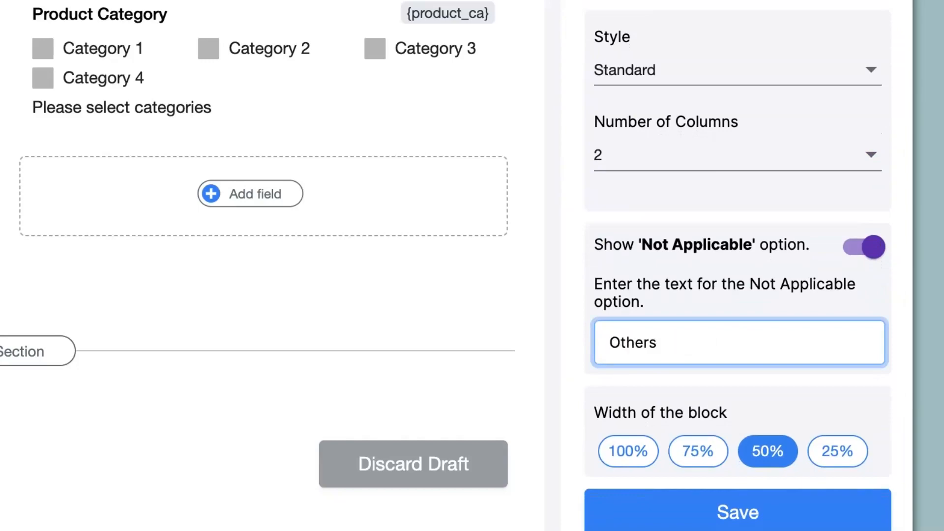
{"action": "left_click", "coordinate": [637, 518]}
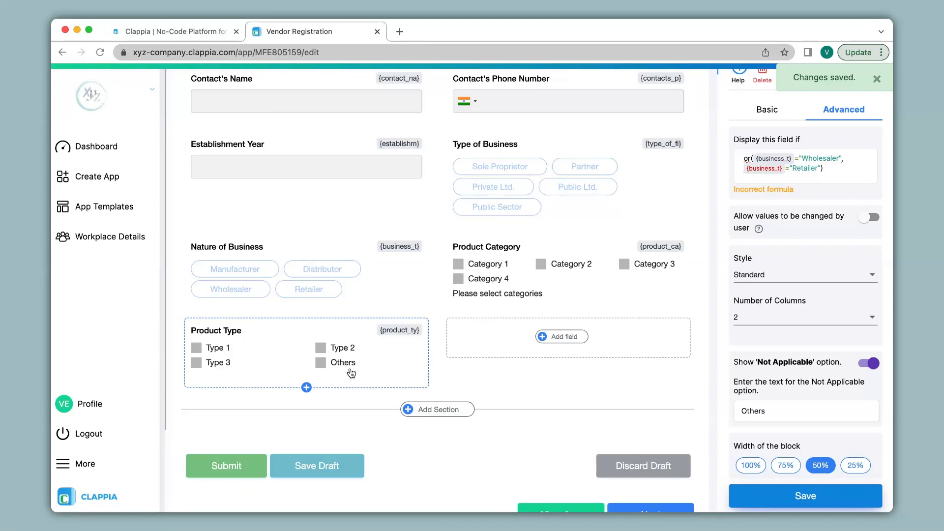
Step: Open the Vendor Registration app's home form and fill in the company name "xyz company" and the company's phone number
{"action": "scroll", "coordinate": [351, 373], "scroll_direction": "up", "scroll_amount": 10}
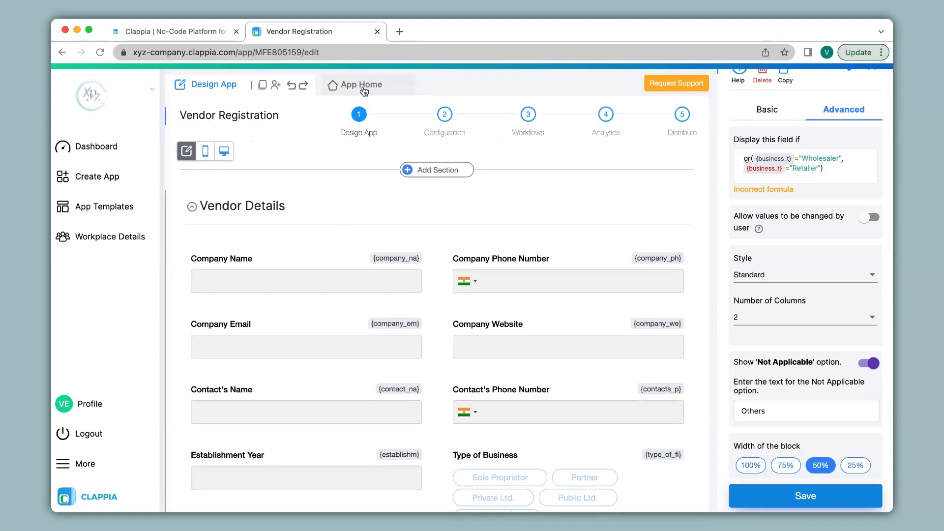
{"action": "left_click", "coordinate": [364, 90]}
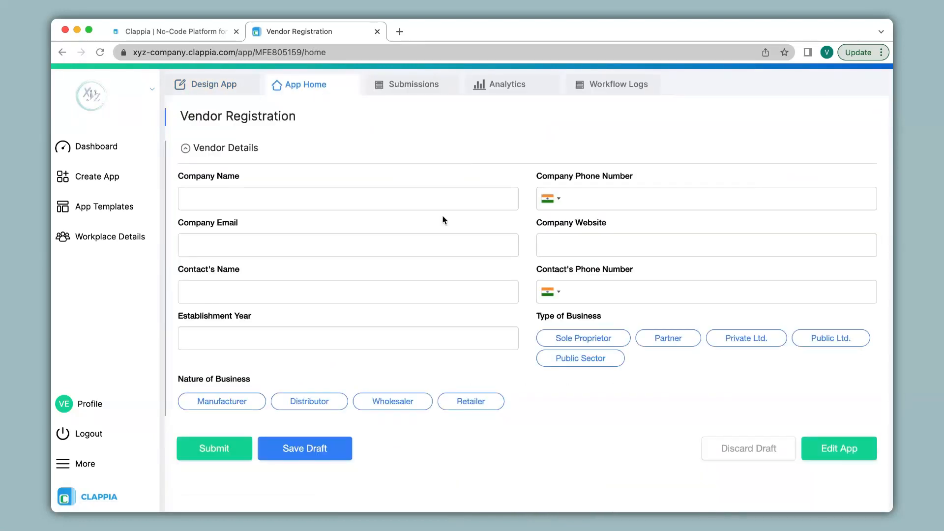
{"action": "left_click", "coordinate": [434, 202]}
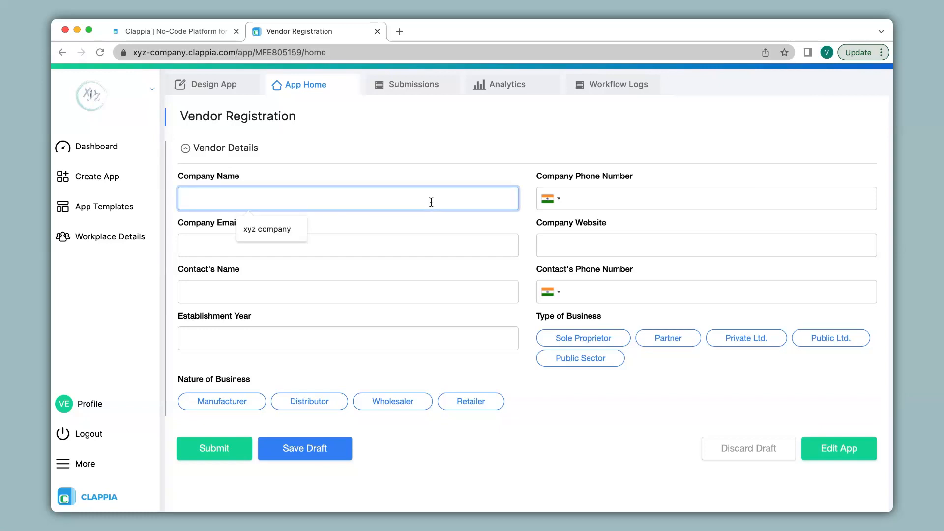
{"action": "left_click", "coordinate": [266, 234]}
{"action": "left_click", "coordinate": [582, 200]}
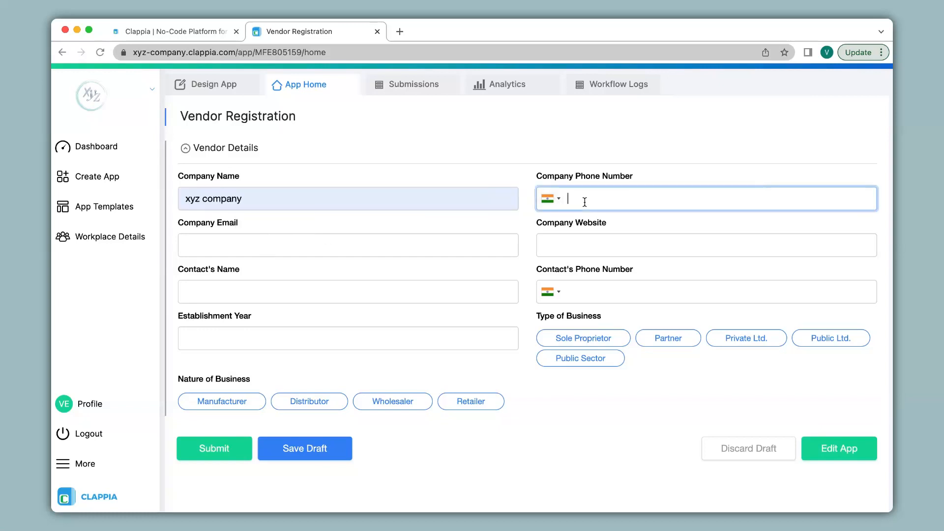
{"action": "type", "text": "1234567899"}
Step: Fill in the company's e-mail and the contact's name, and set the establishment year to 1995
{"action": "left_click", "coordinate": [347, 239]}
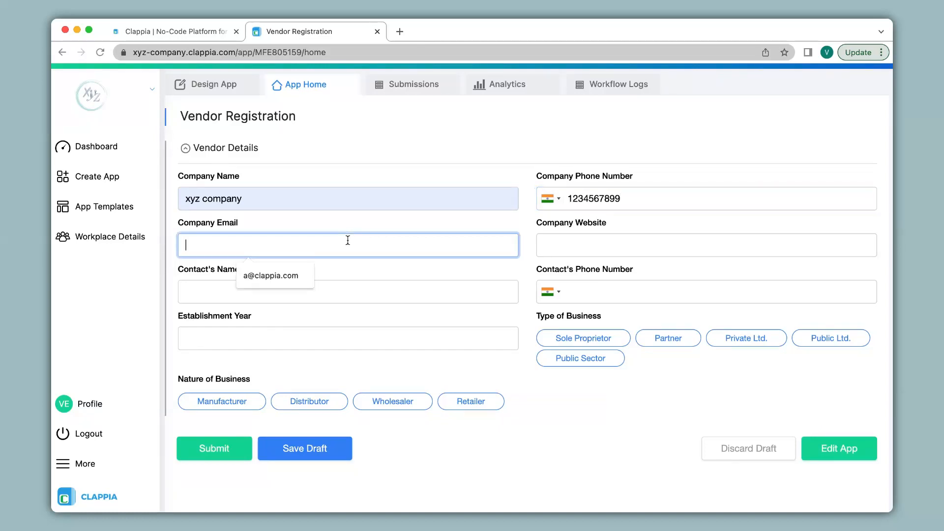
{"action": "left_click", "coordinate": [273, 281]}
{"action": "left_click", "coordinate": [264, 294]}
{"action": "left_click", "coordinate": [256, 328]}
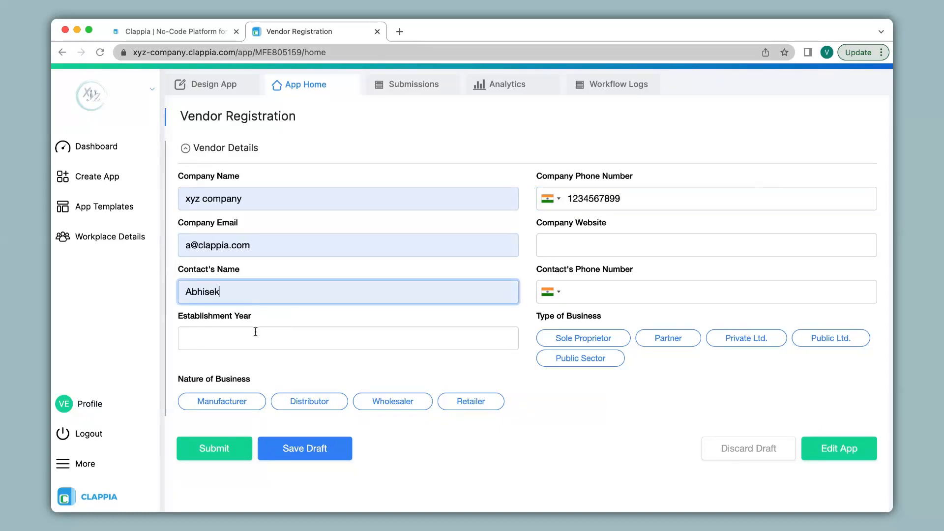
{"action": "left_click", "coordinate": [255, 338]}
{"action": "left_click", "coordinate": [257, 369]}
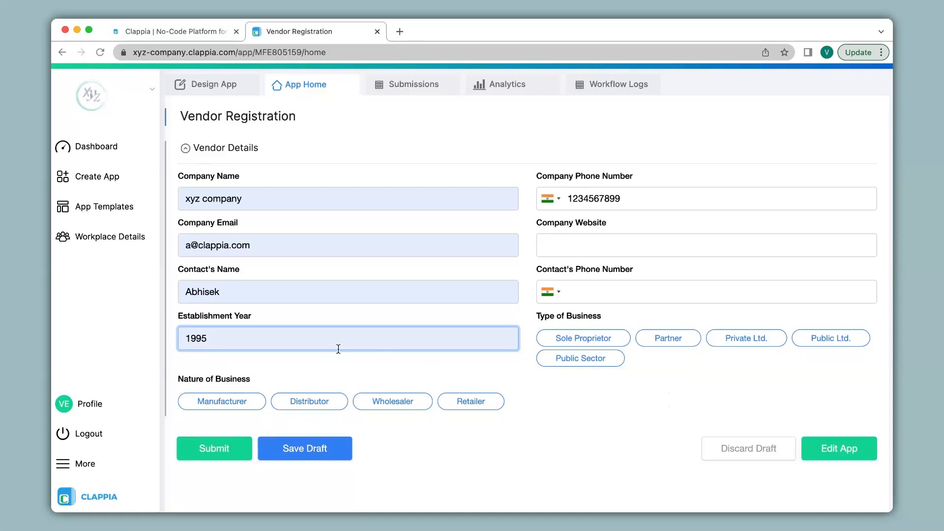
Step: Select Manufacturer and Distributor as the Nature of Business
{"action": "left_click", "coordinate": [228, 408]}
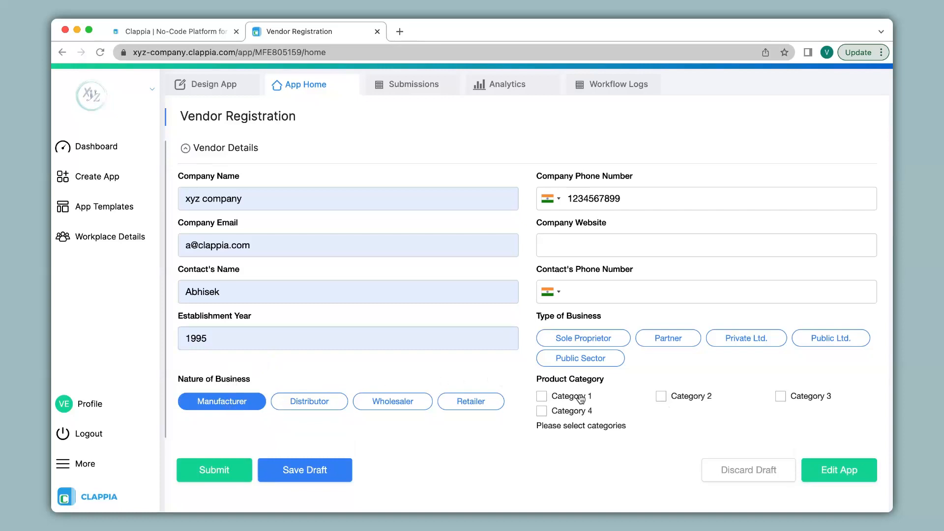
{"action": "left_click", "coordinate": [309, 403]}
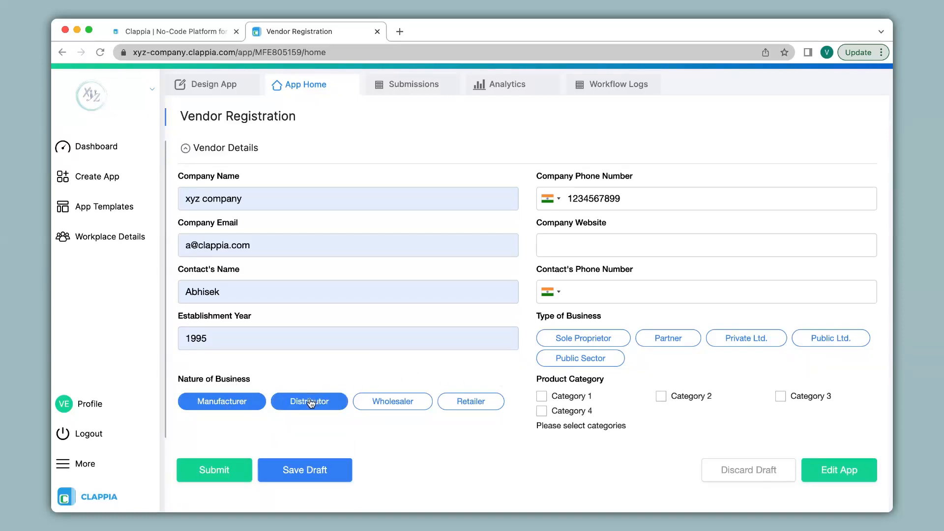
Step: Try out different Nature of Business combinations to check the conditional product fields, and leave only Retailer selected
{"action": "left_click", "coordinate": [364, 402]}
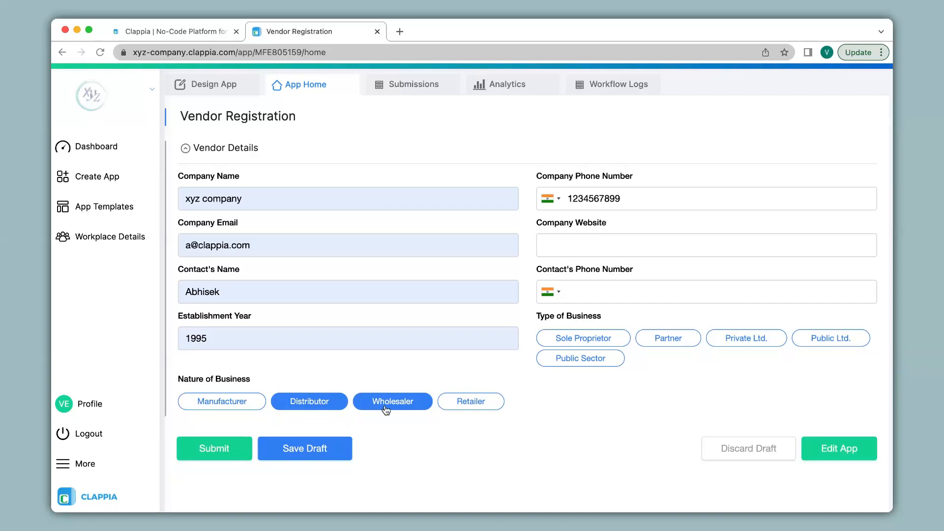
{"action": "left_click", "coordinate": [459, 405]}
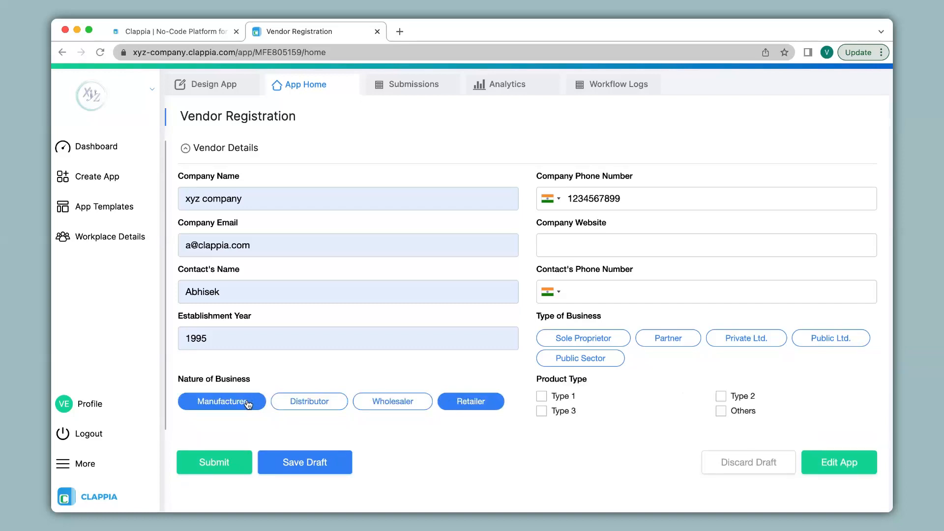
{"action": "left_click", "coordinate": [390, 408]}
{"action": "left_click", "coordinate": [333, 402]}
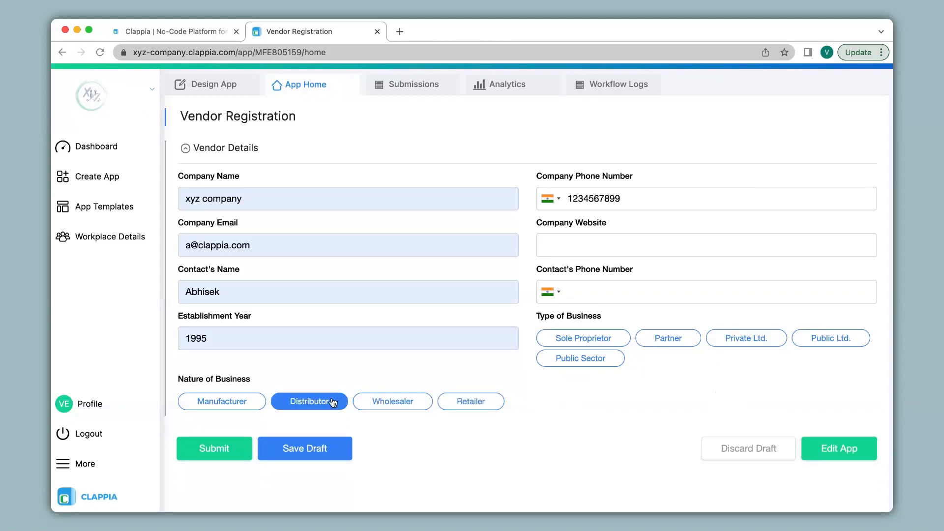
{"action": "left_click", "coordinate": [459, 404]}
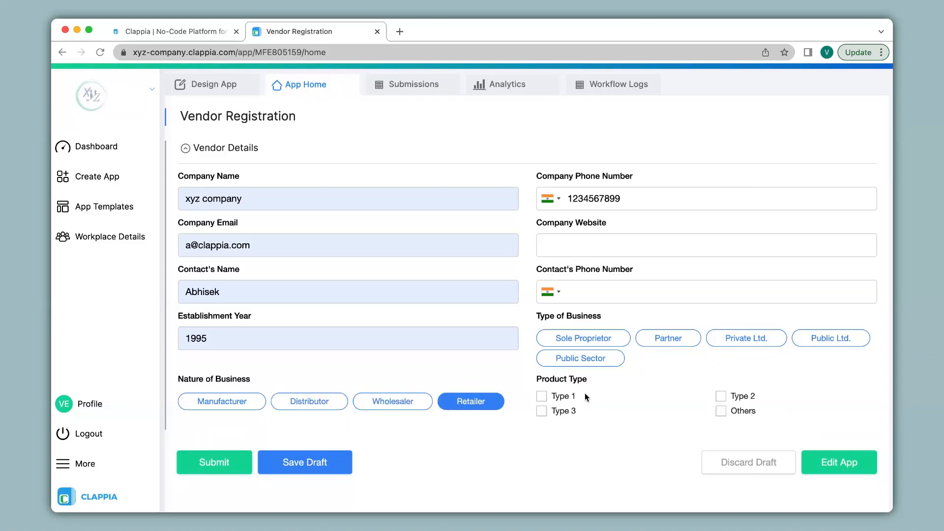
Step: Select Type 1 and Type 3 as the Product Type and submit the vendor registration form
{"action": "left_click", "coordinate": [548, 396]}
{"action": "left_click", "coordinate": [546, 414]}
{"action": "left_click", "coordinate": [226, 463]}
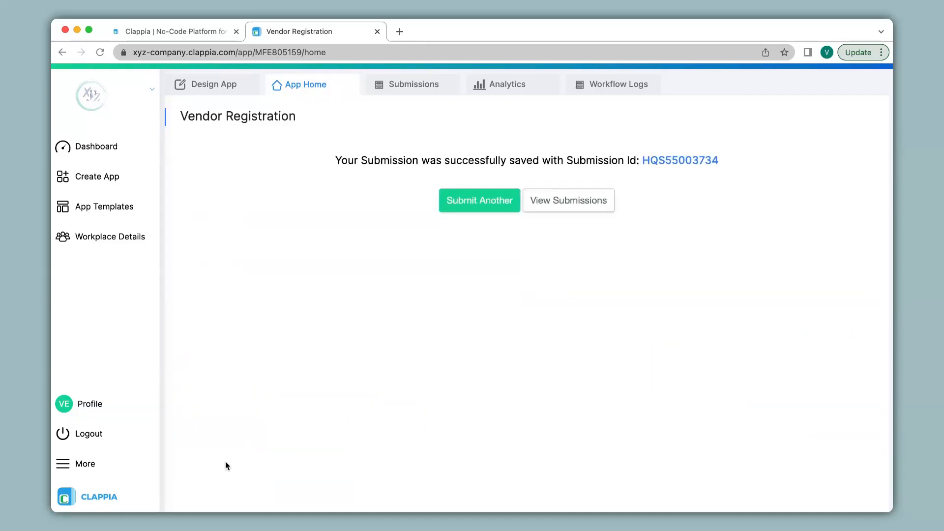
Step: Open the xyz company entry in the app's submissions and review its saved Nature of Business and Product Type selections
{"action": "left_click", "coordinate": [428, 94]}
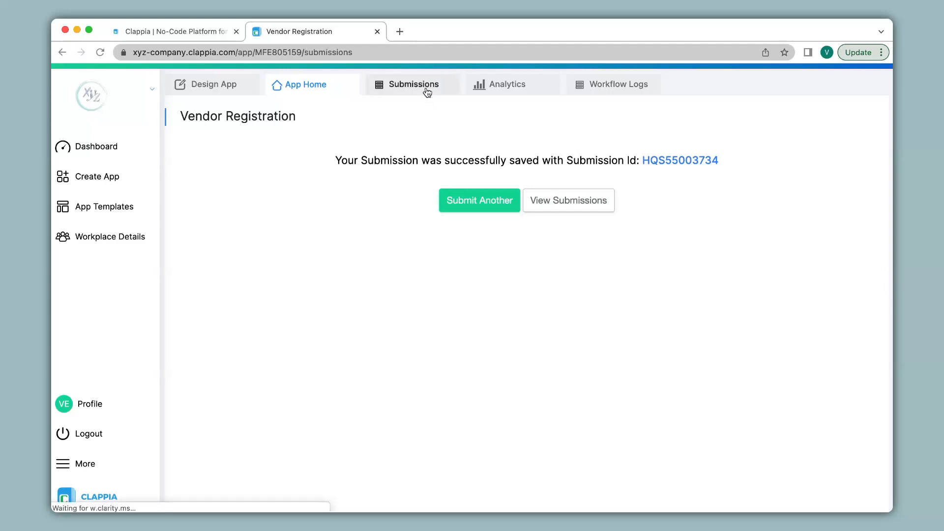
{"action": "left_click", "coordinate": [344, 205]}
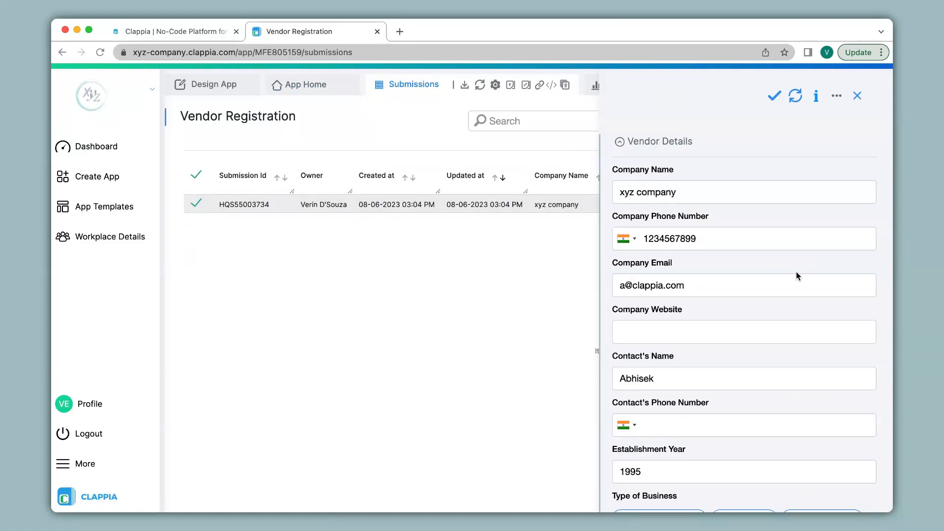
{"action": "scroll", "coordinate": [797, 273], "scroll_direction": "down", "scroll_amount": 5}
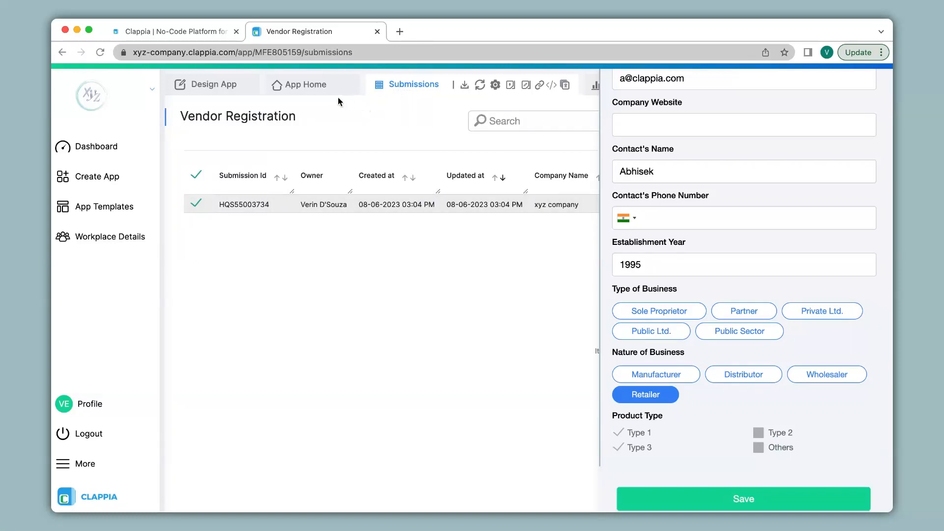
Step: Return to the Vendor Registration app's design editor
{"action": "left_click", "coordinate": [223, 88]}
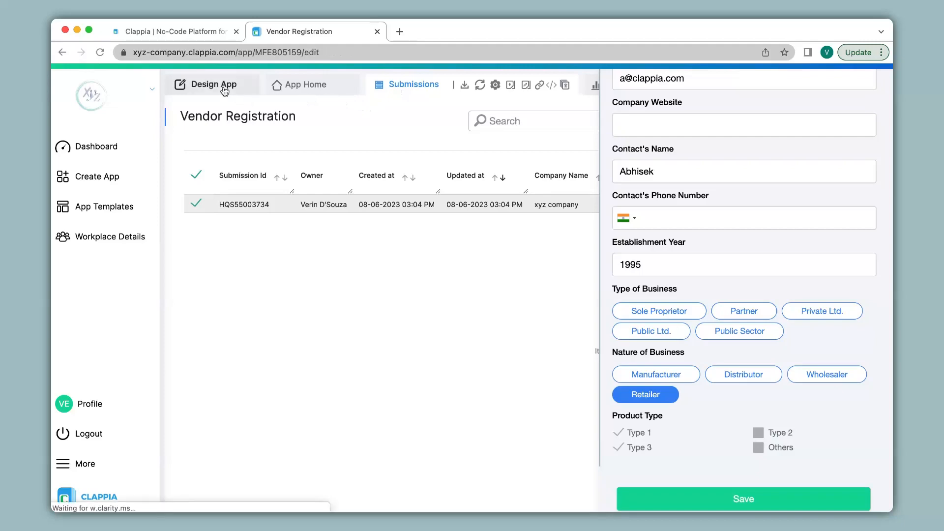